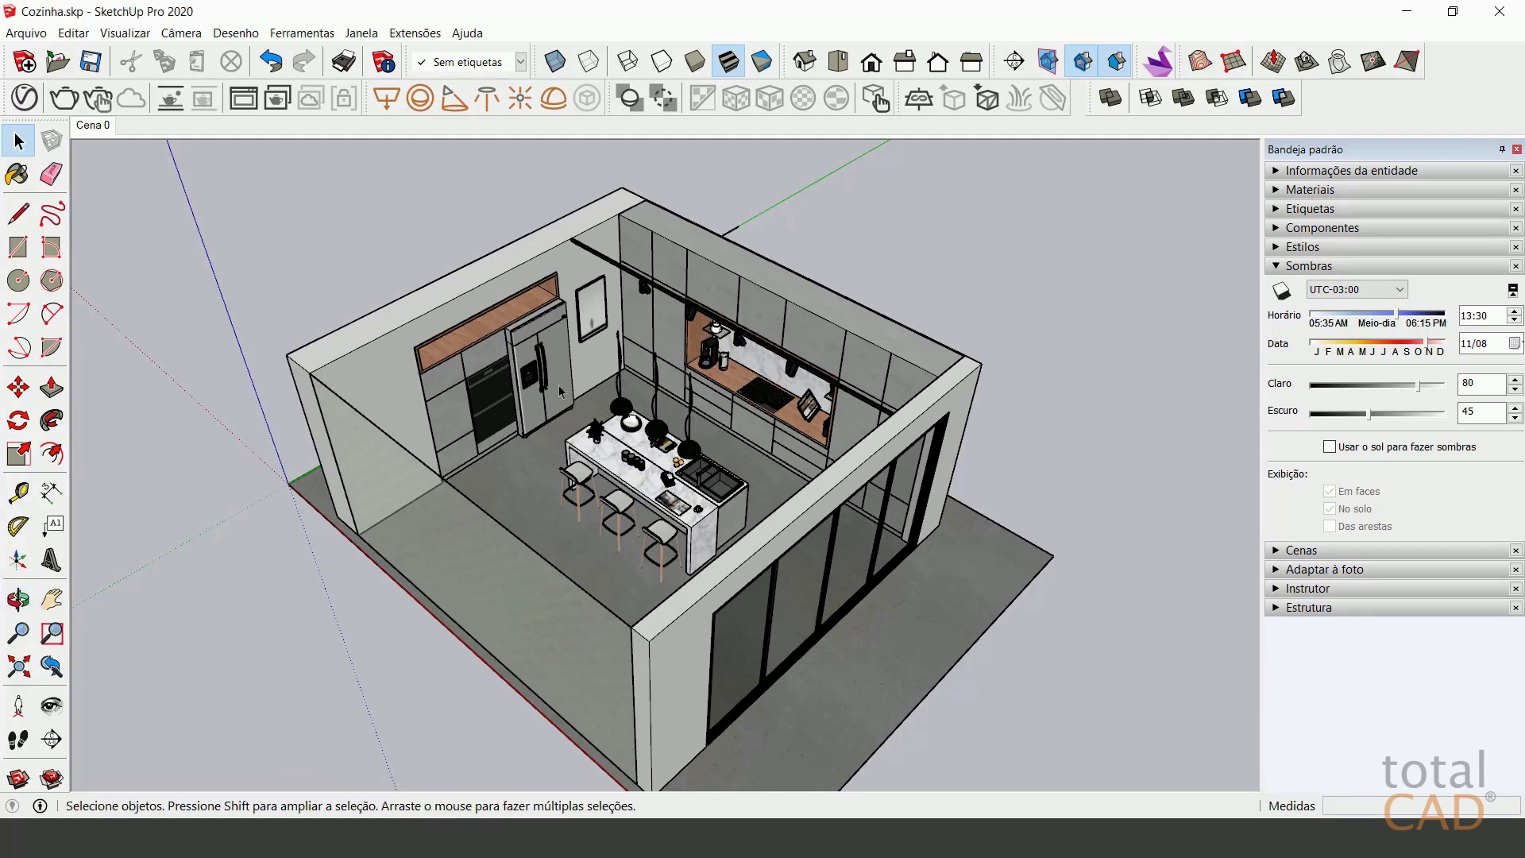
Position the camera on the open floor in front of the island stools, aimed at the floor beyond the island.
{"action": "middle_click_drag", "start_coordinate": [584, 433], "coordinate": [508, 413]}
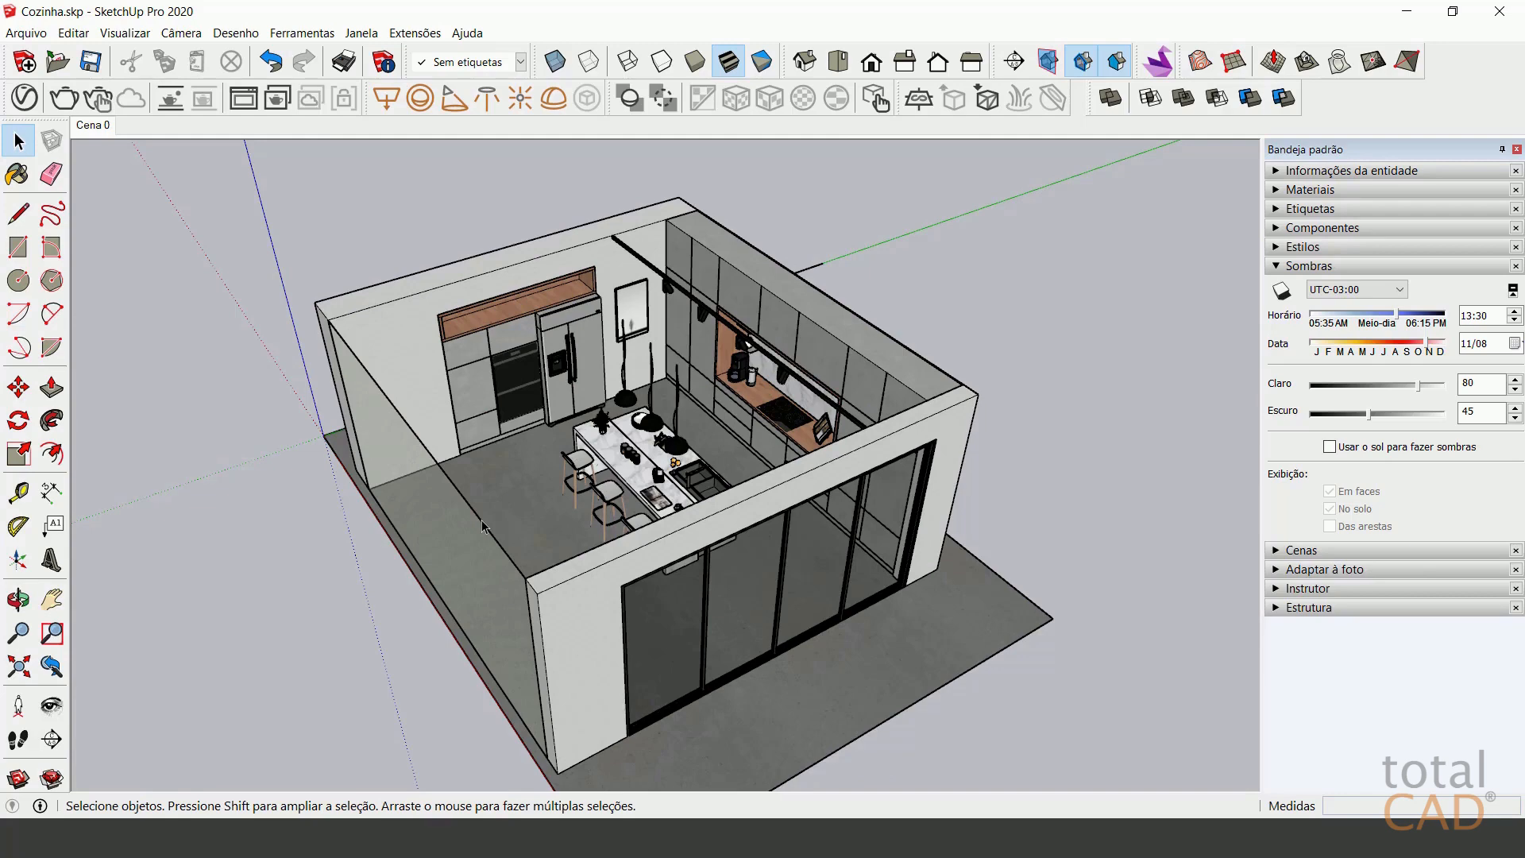
{"action": "middle_click_drag", "start_coordinate": [442, 499], "coordinate": [507, 661]}
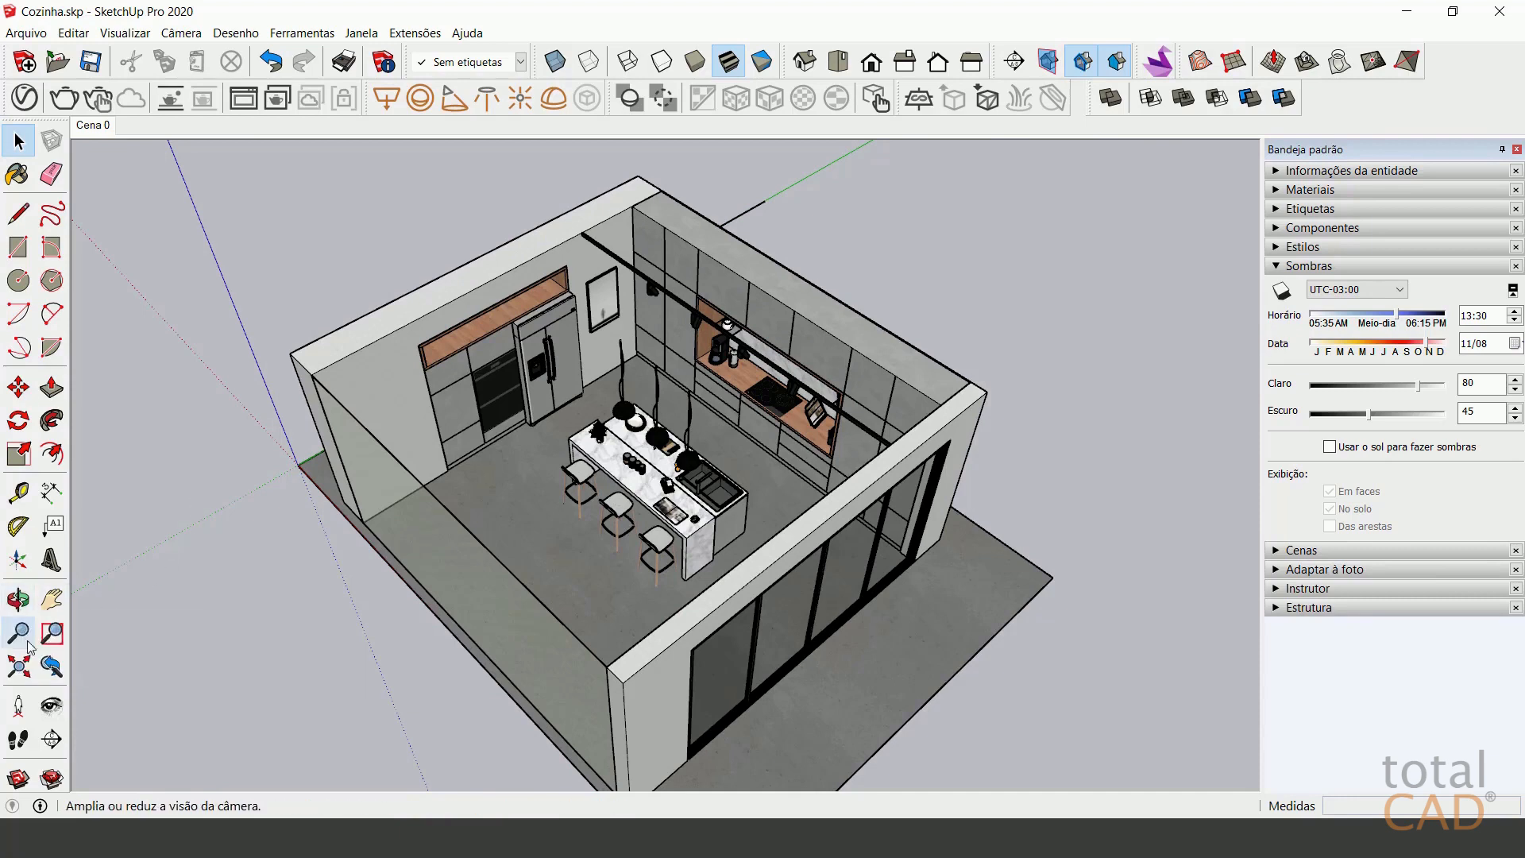
{"action": "left_click", "coordinate": [19, 707]}
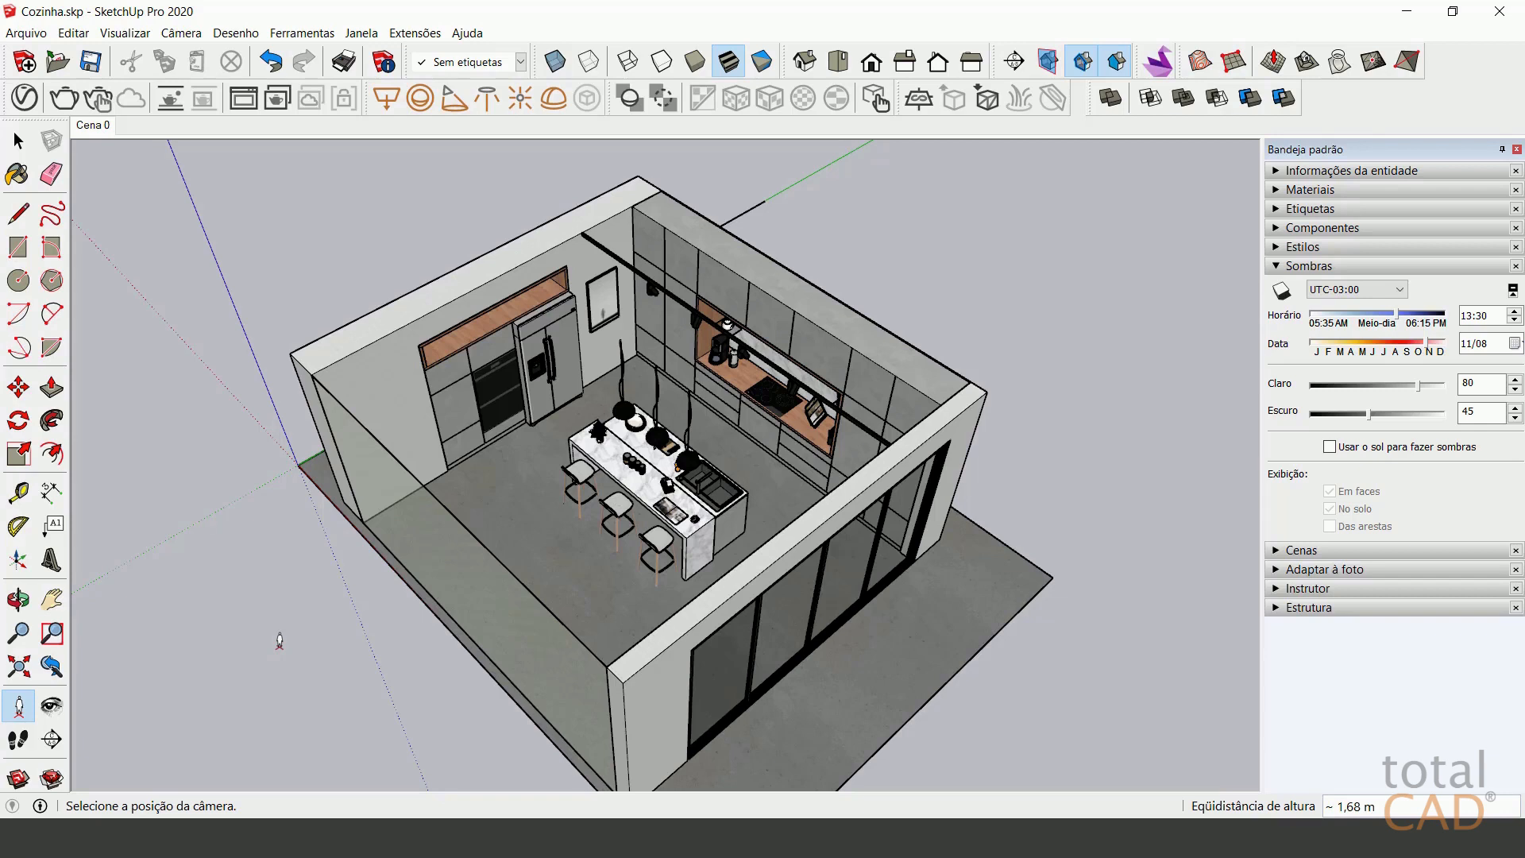
{"action": "scroll", "coordinate": [644, 412], "scroll_direction": "down", "scroll_amount": 1}
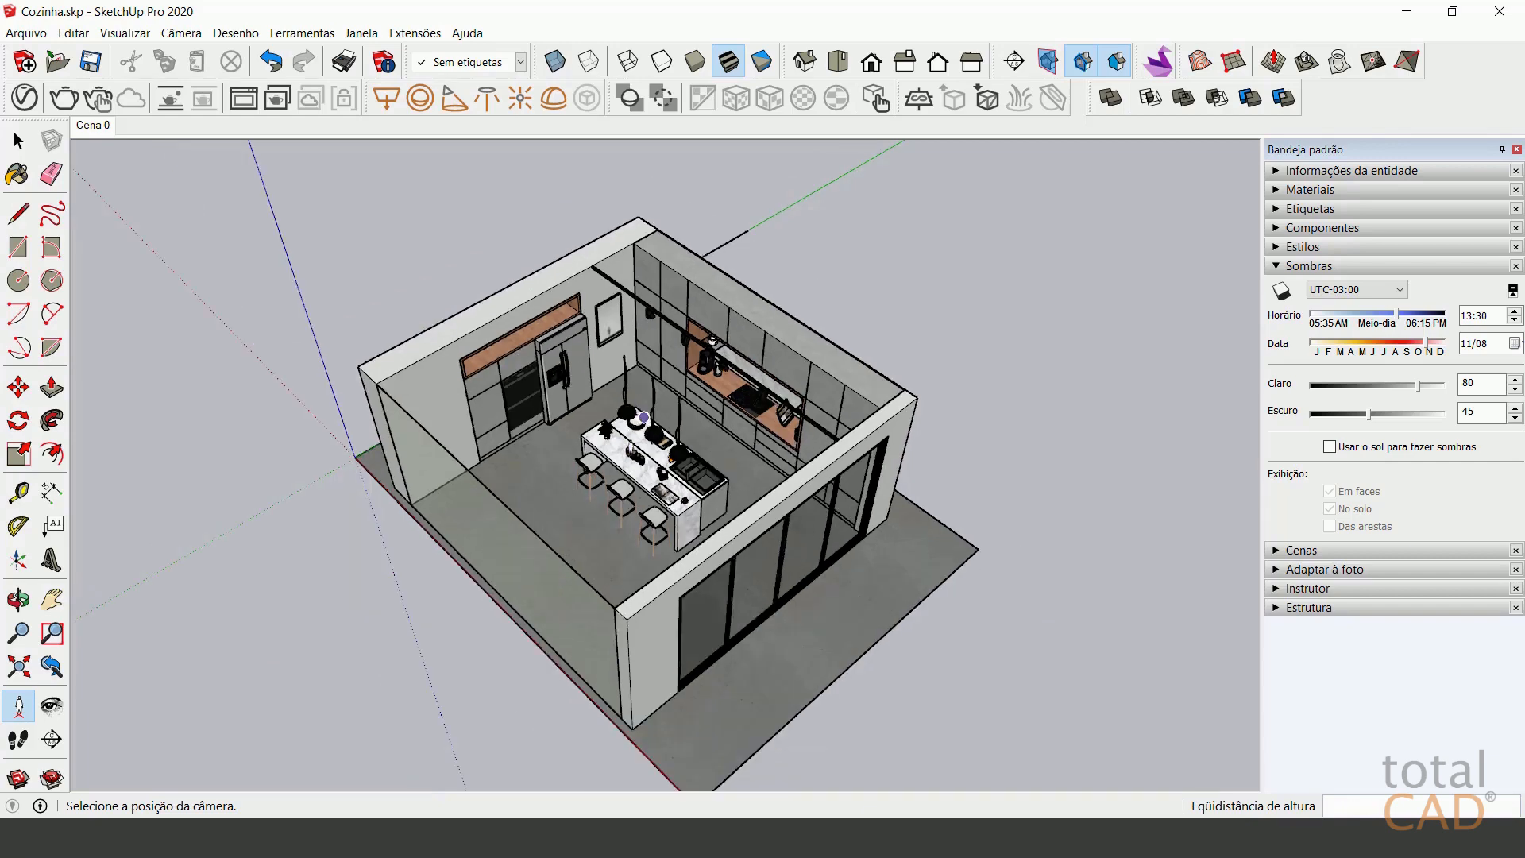
{"action": "middle_click_drag", "start_coordinate": [643, 416], "coordinate": [637, 650]}
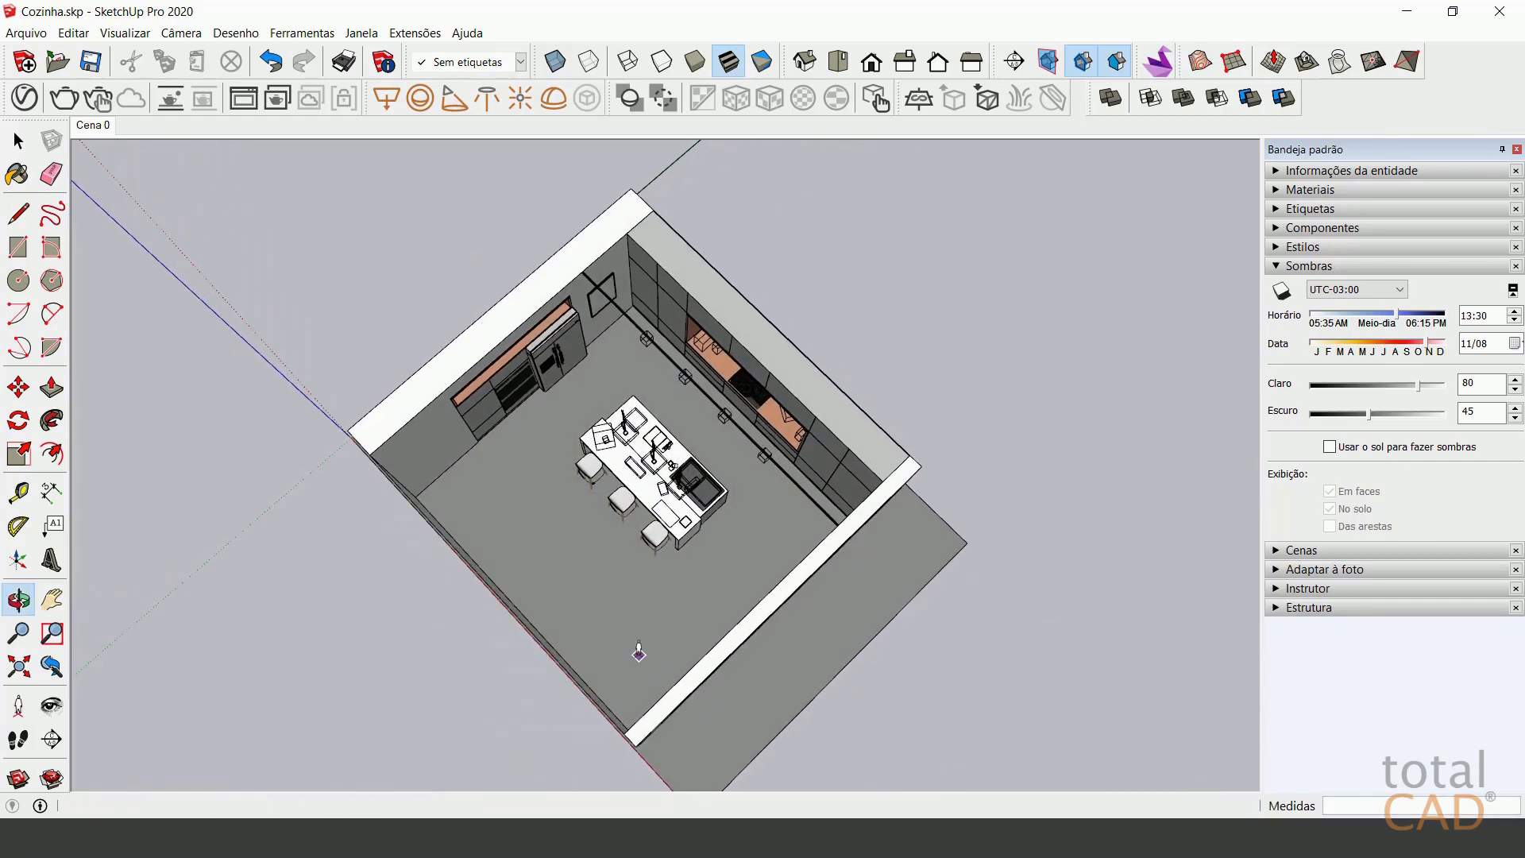
{"action": "left_click", "coordinate": [23, 715]}
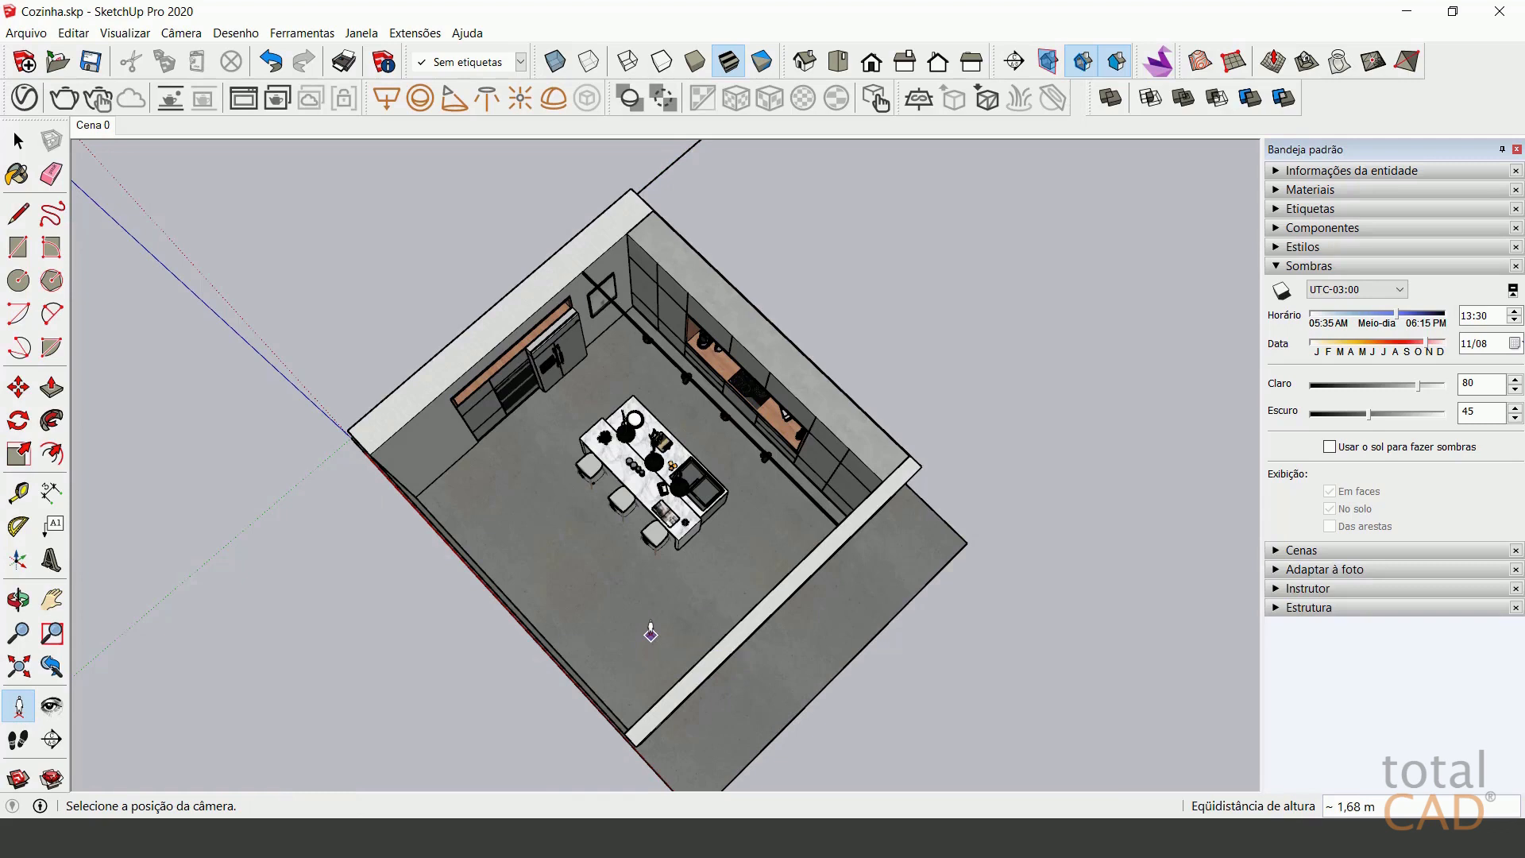
{"action": "left_click_drag", "start_coordinate": [651, 633], "coordinate": [642, 364]}
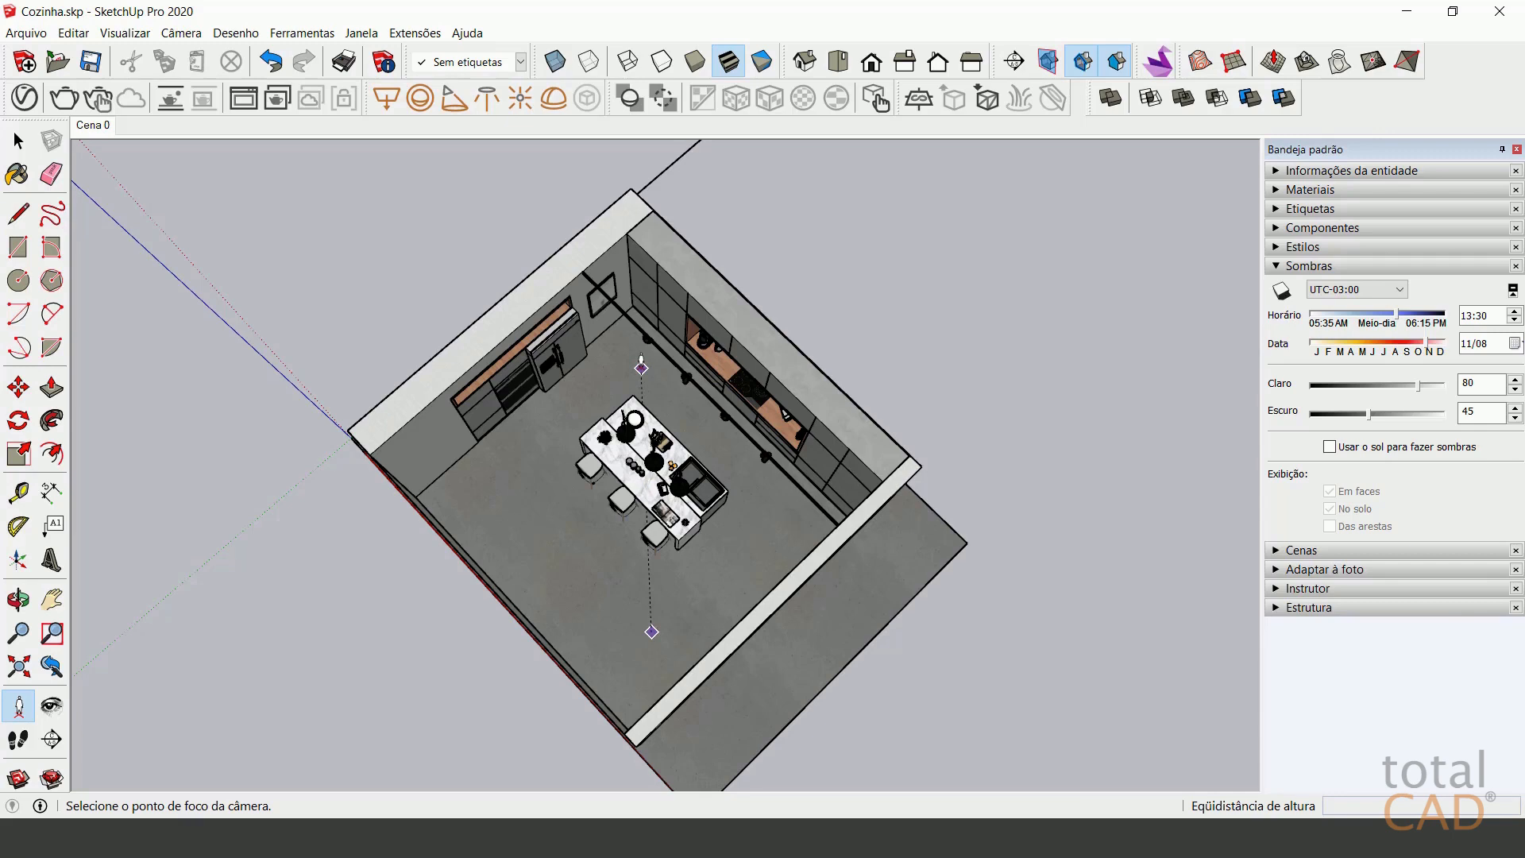
{"action": "left_click", "coordinate": [642, 367]}
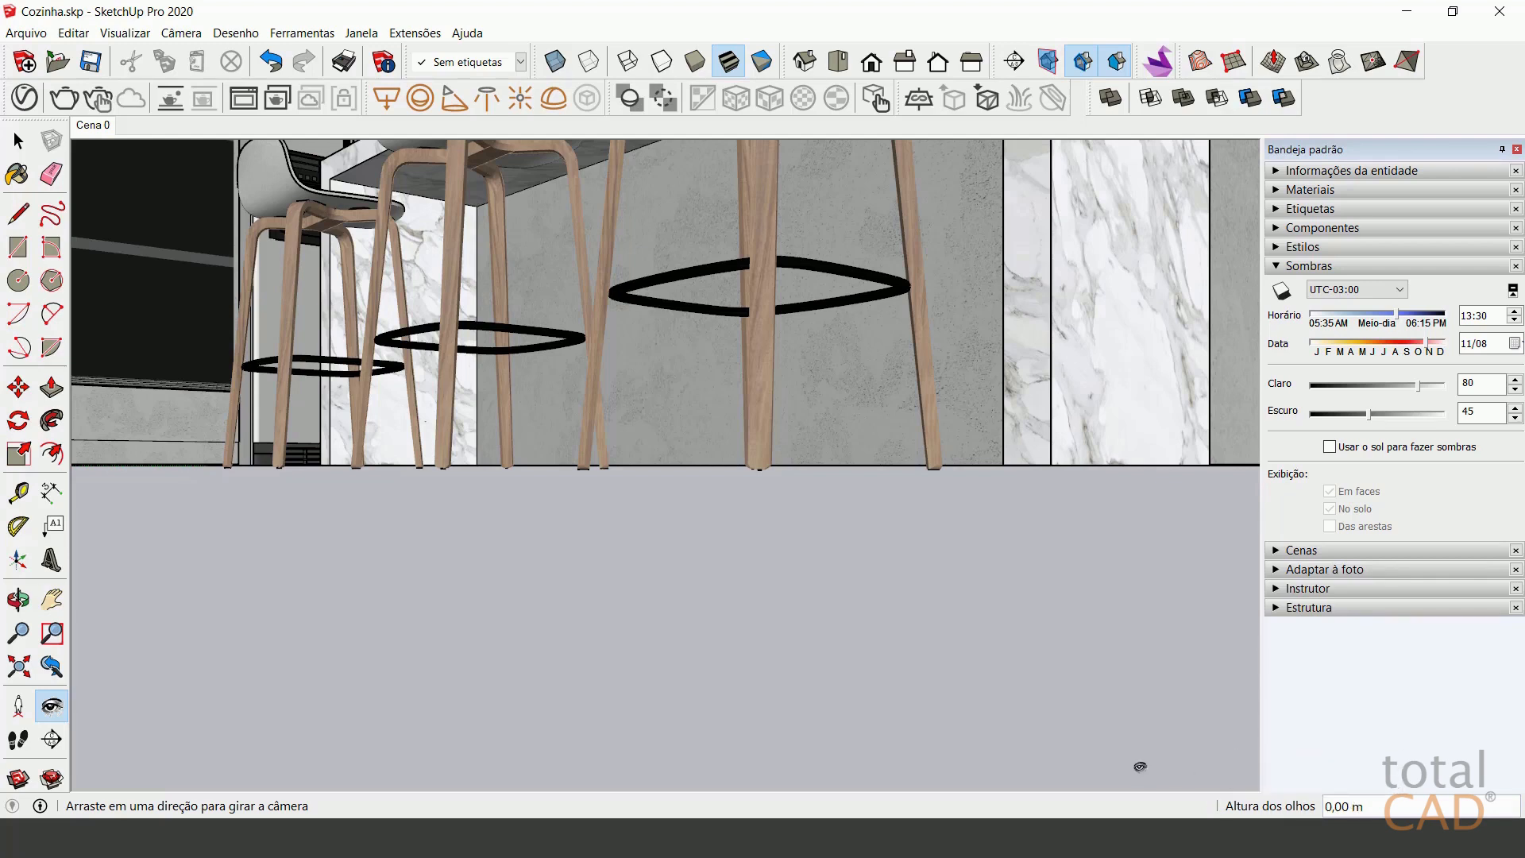
Raise the camera's eye height to 1,60 m and lower it to 1,50 m.
{"action": "left_click", "coordinate": [63, 714]}
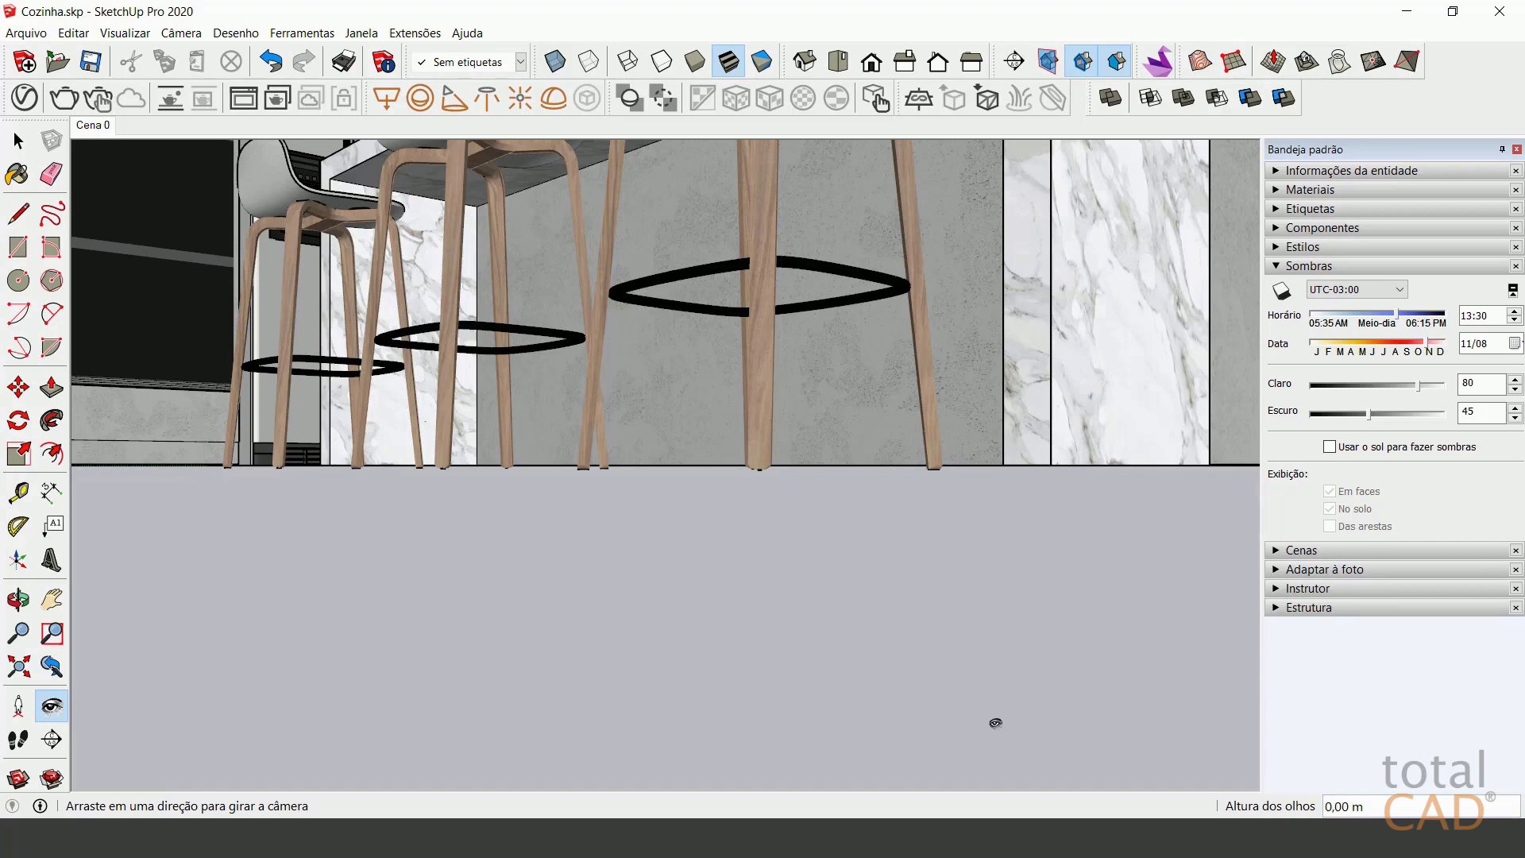
{"action": "type", "text": "1,60"}
{"action": "key", "text": "Return"}
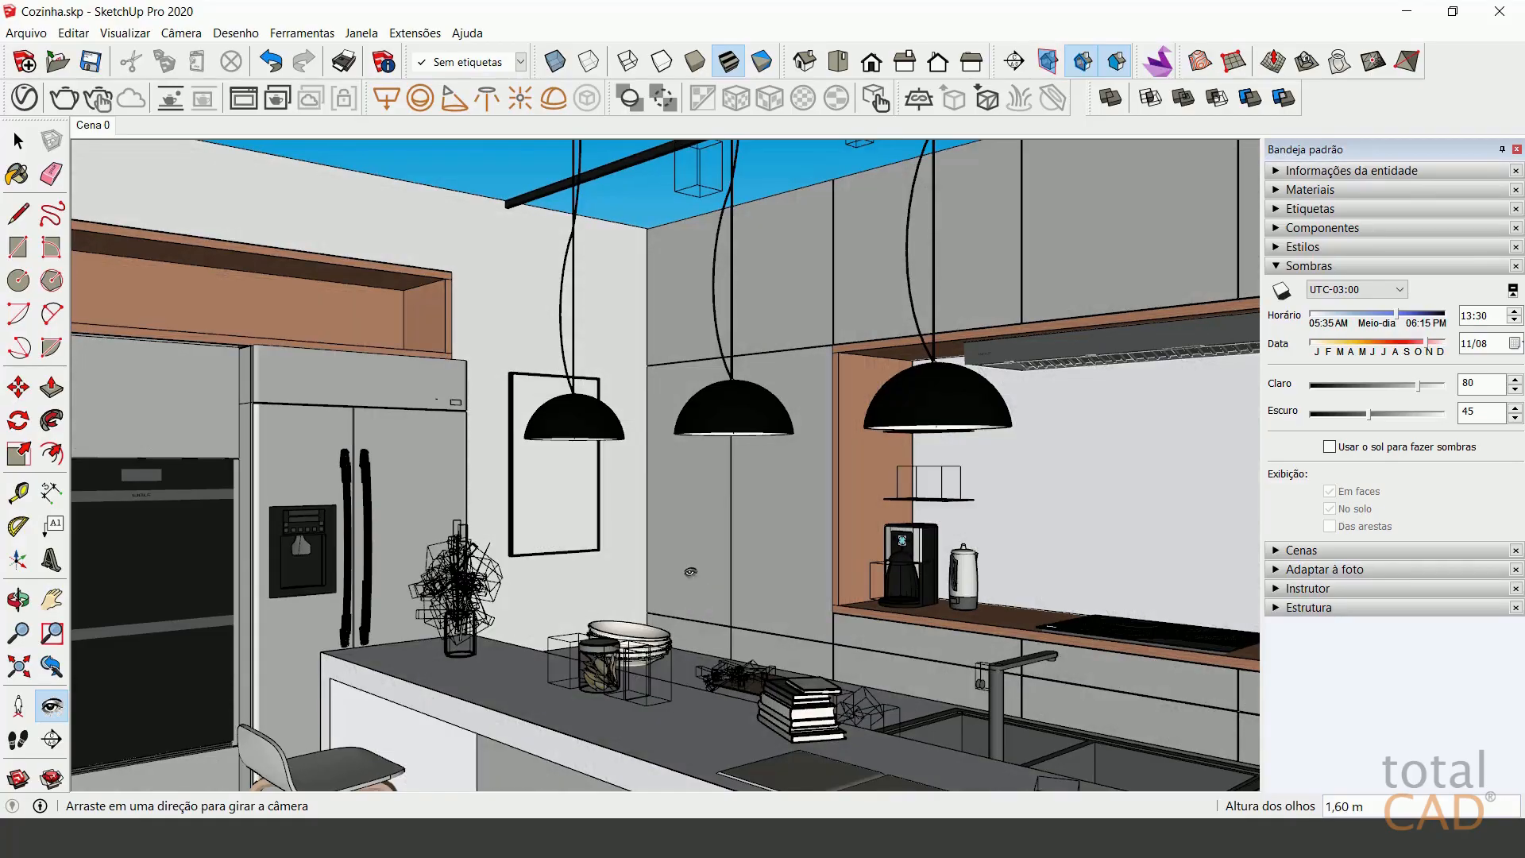
{"action": "type", "text": "1,"}
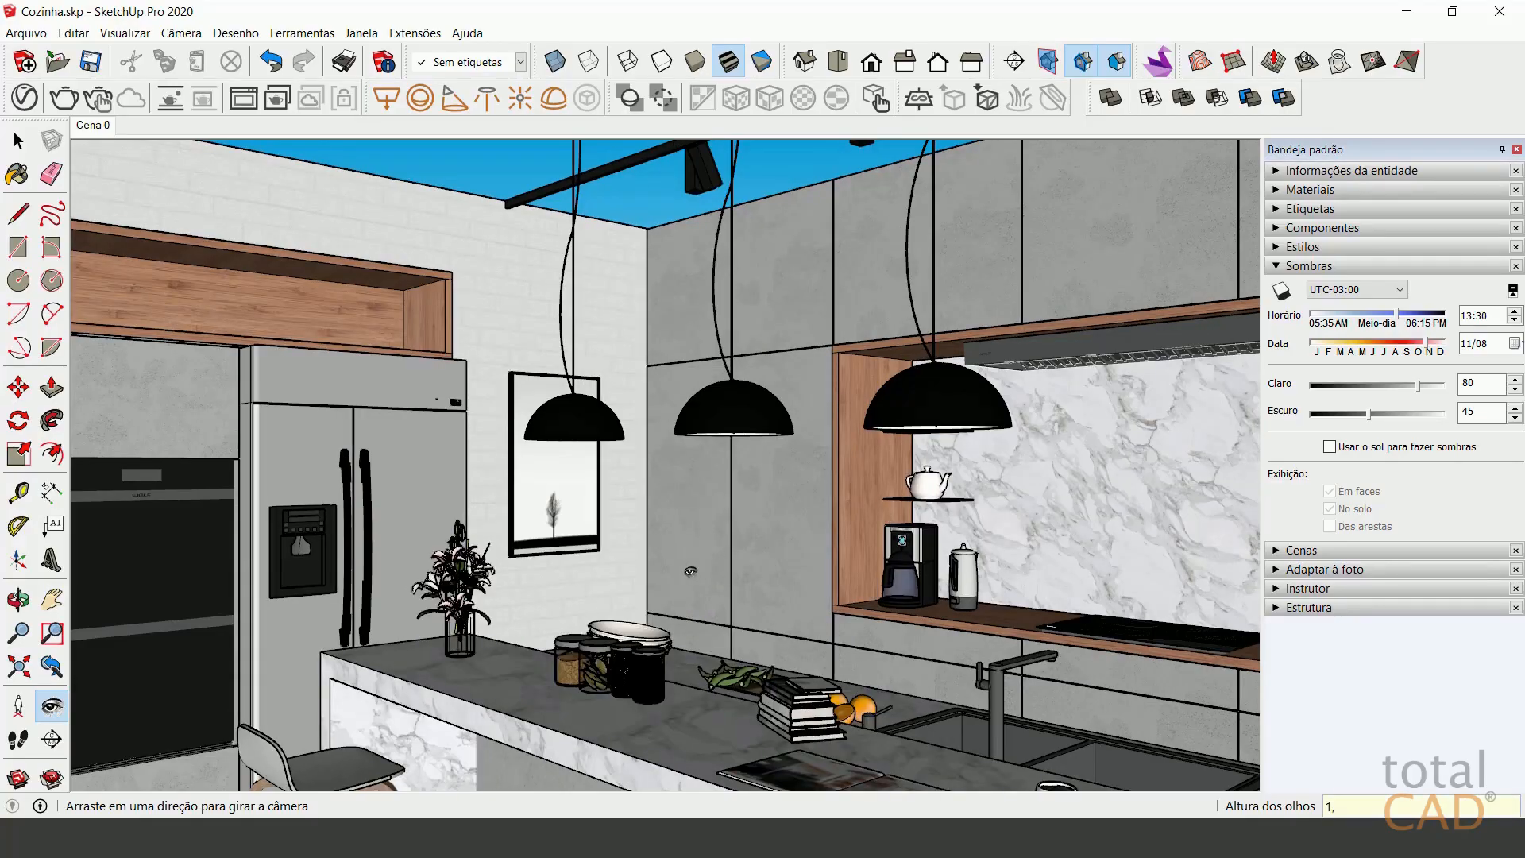
{"action": "type", "text": "50"}
{"action": "key", "text": "Return"}
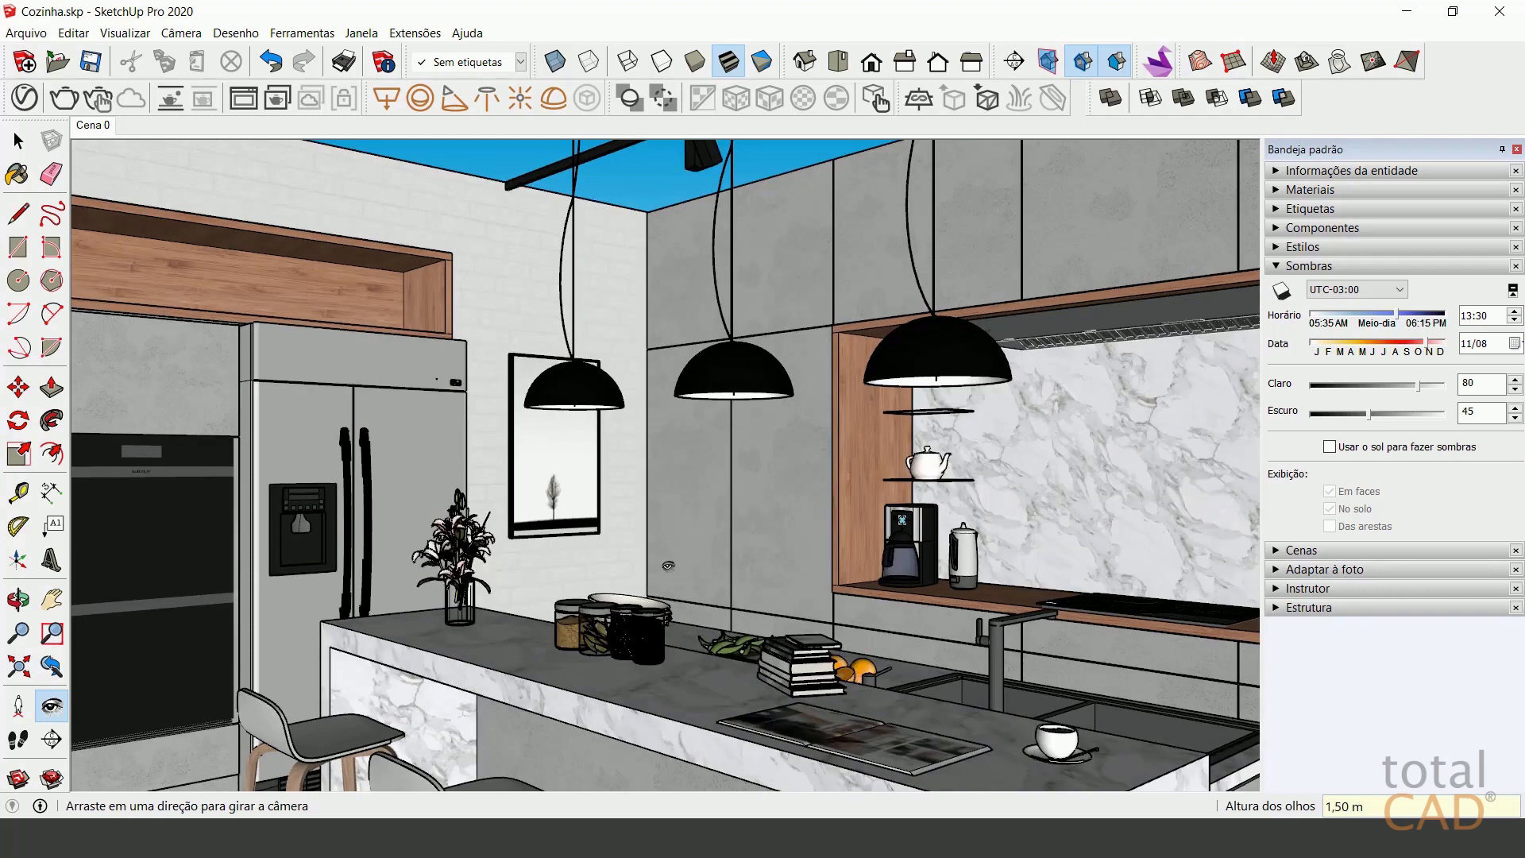
Look around from the camera position to frame the island, pendant lamps and marble backsplash.
{"action": "left_click", "coordinate": [51, 707]}
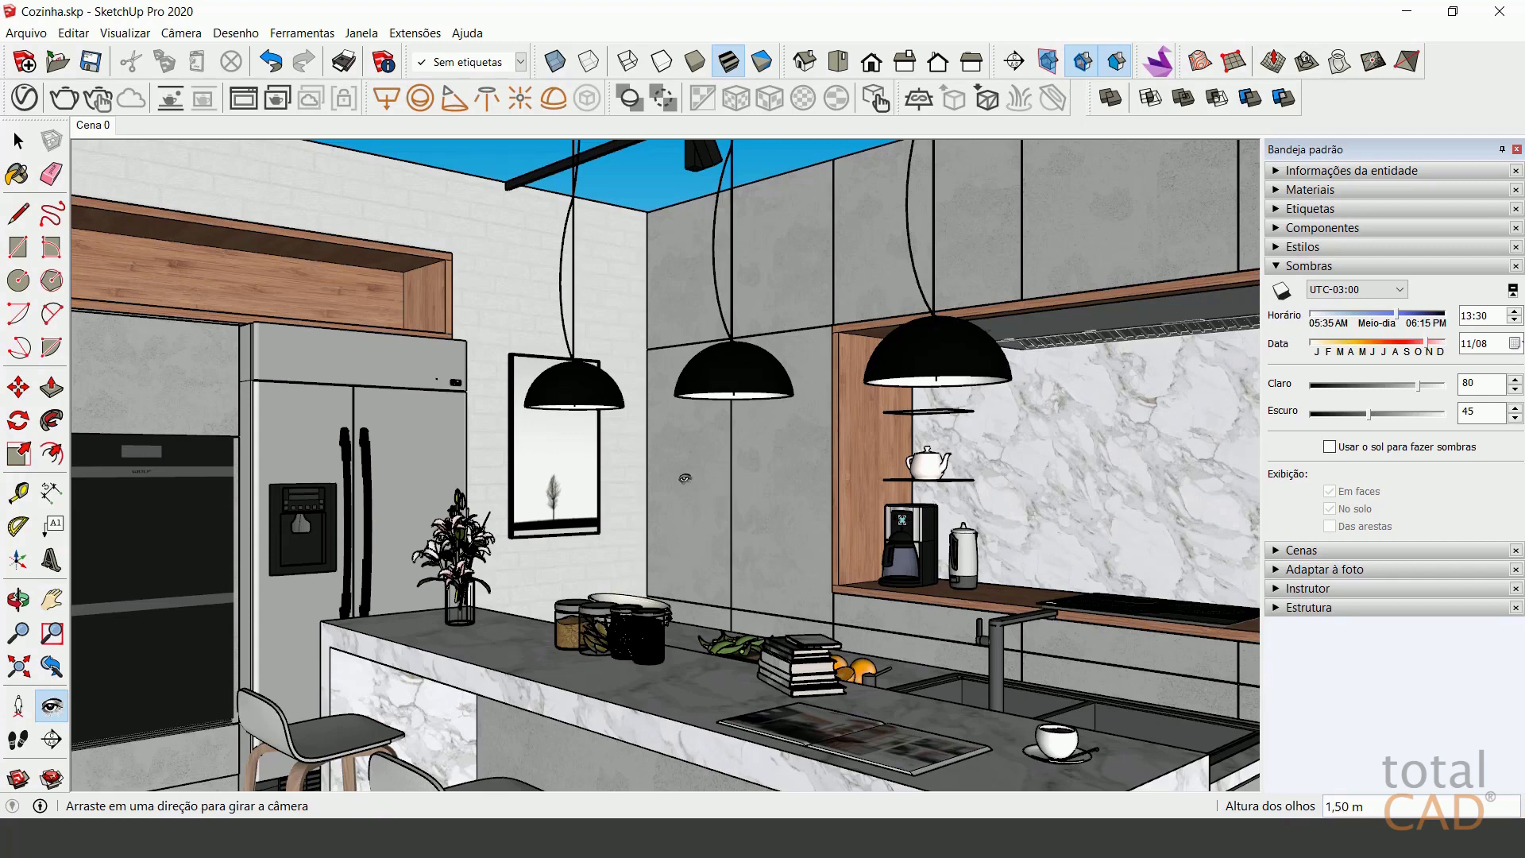
{"action": "left_click_drag", "start_coordinate": [696, 496], "coordinate": [741, 524]}
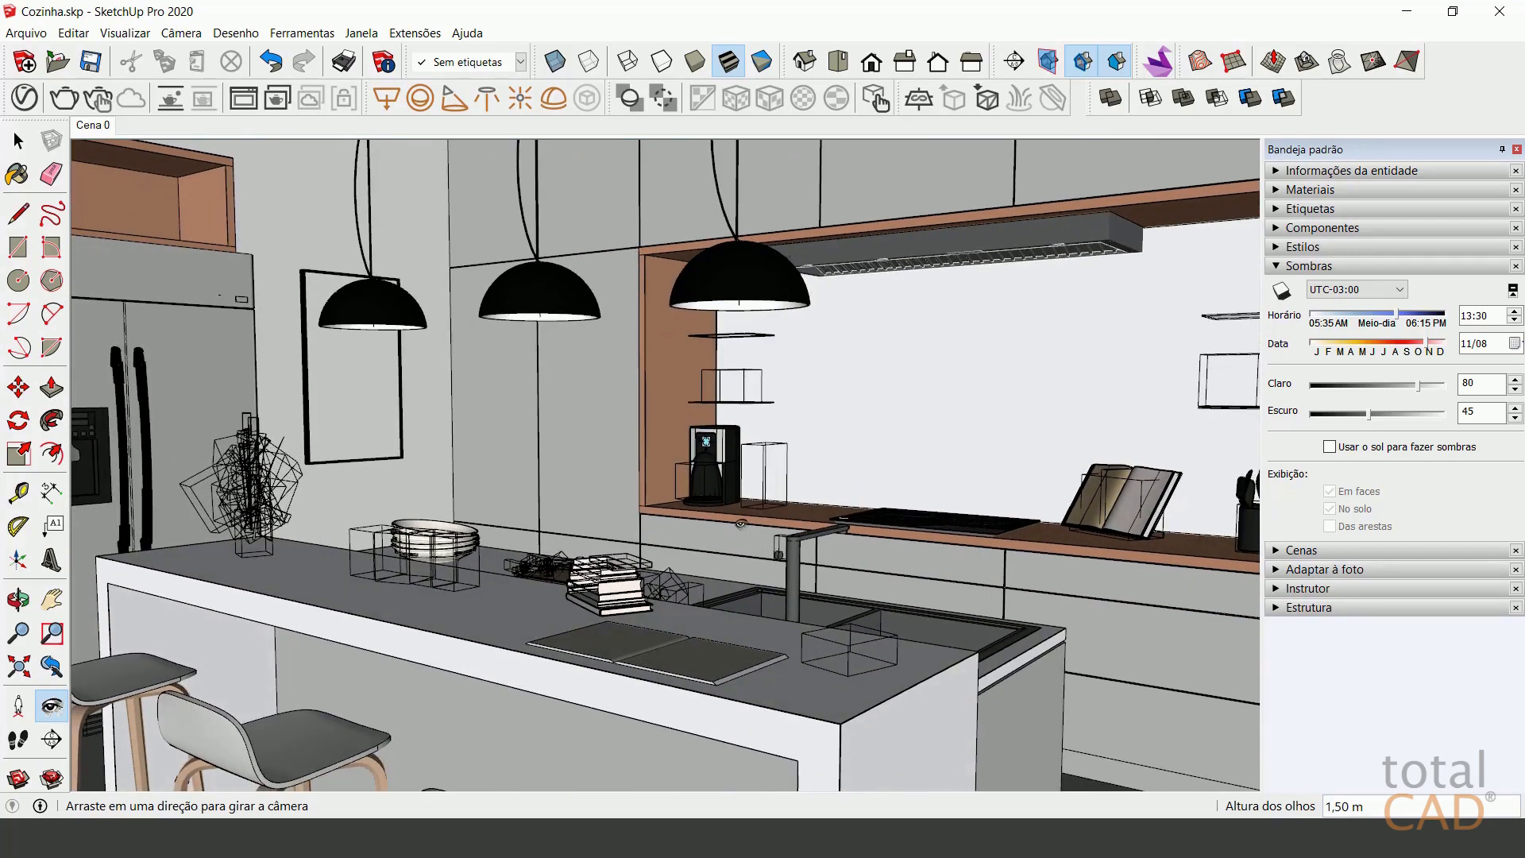
{"action": "left_click_drag", "start_coordinate": [543, 470], "coordinate": [498, 426]}
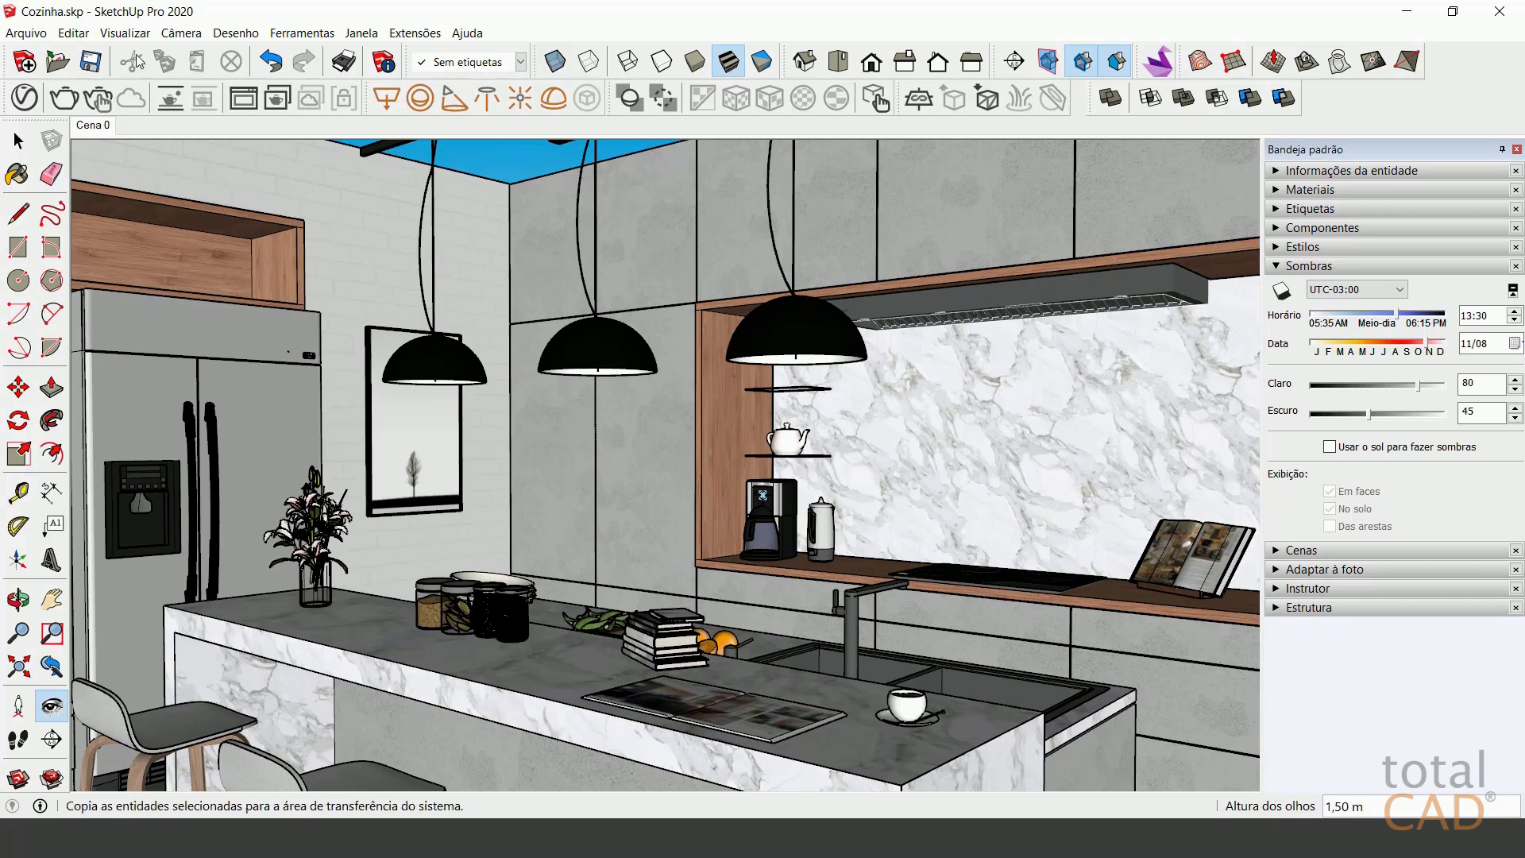
Unhide all hidden objects in the kitchen model, including the ceiling.
{"action": "left_click", "coordinate": [73, 33]}
{"action": "mouse_move", "coordinate": [169, 300]}
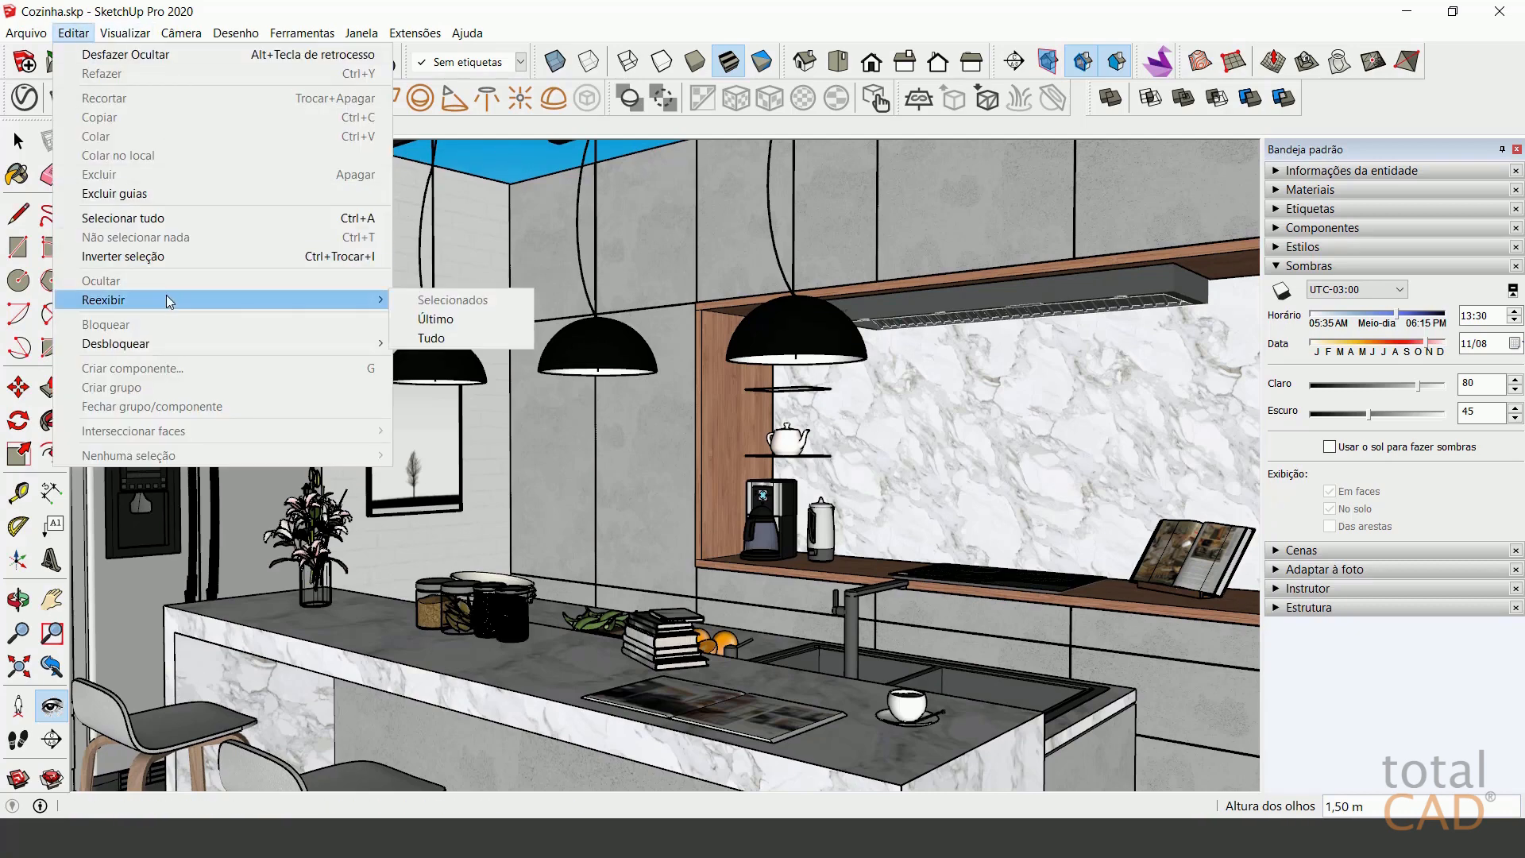
{"action": "left_click", "coordinate": [432, 338]}
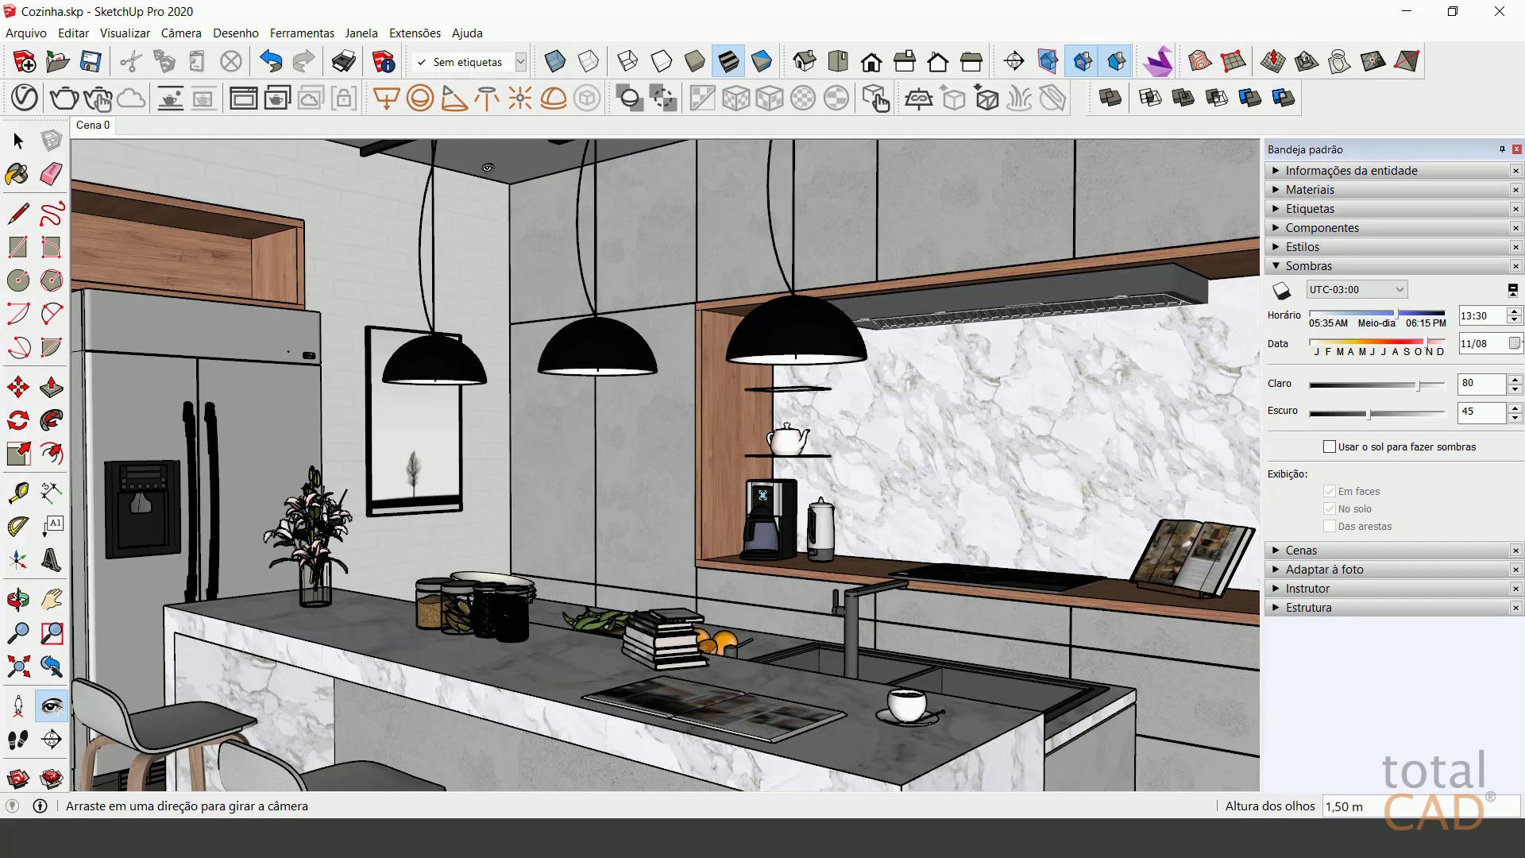
Add a new scene that stores the current interior camera view.
{"action": "left_click", "coordinate": [125, 32]}
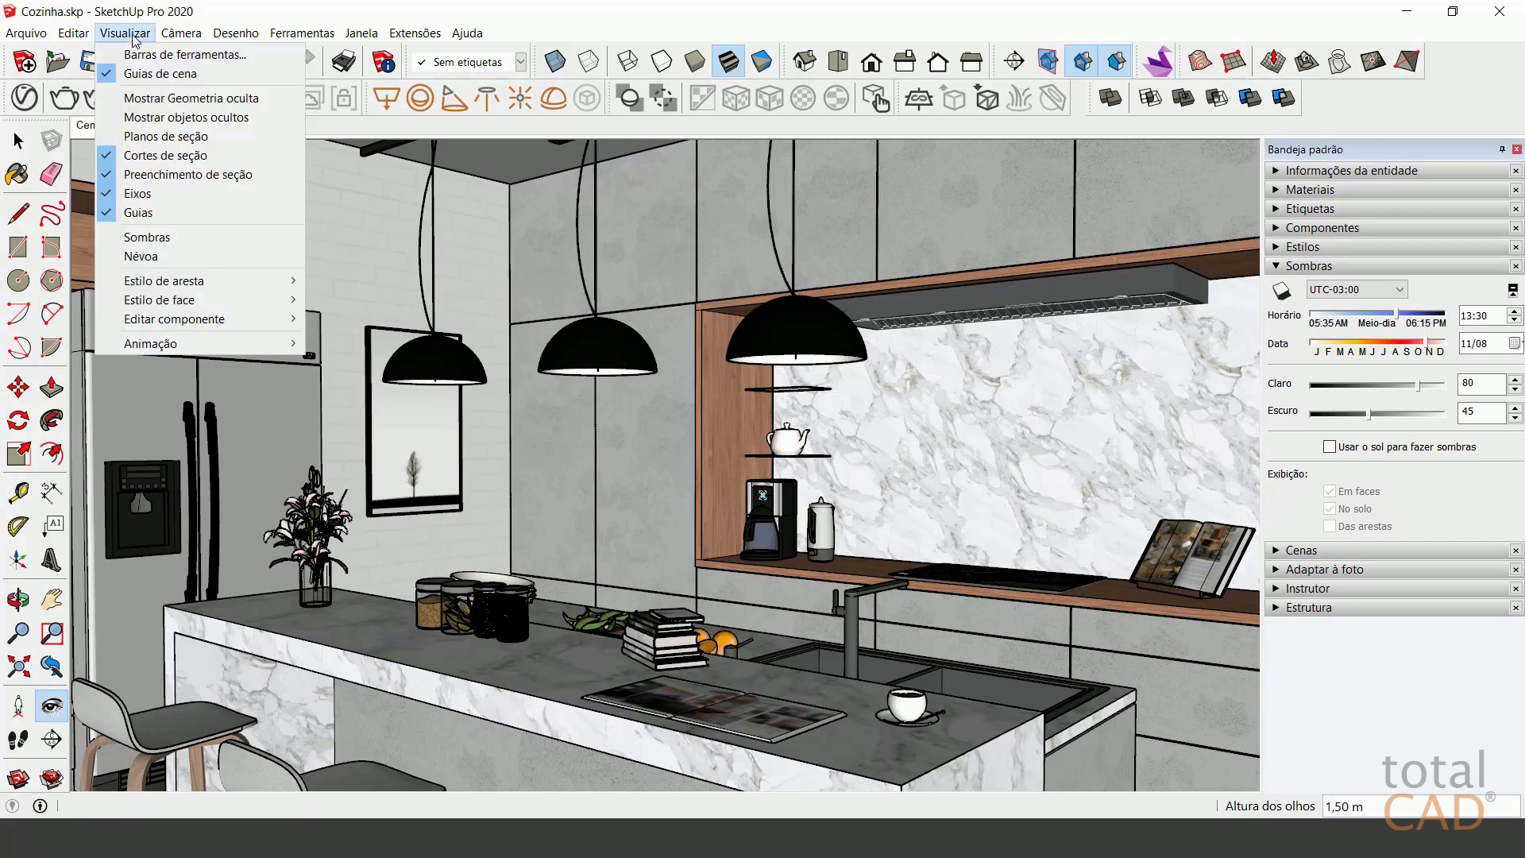
{"action": "mouse_move", "coordinate": [182, 343]}
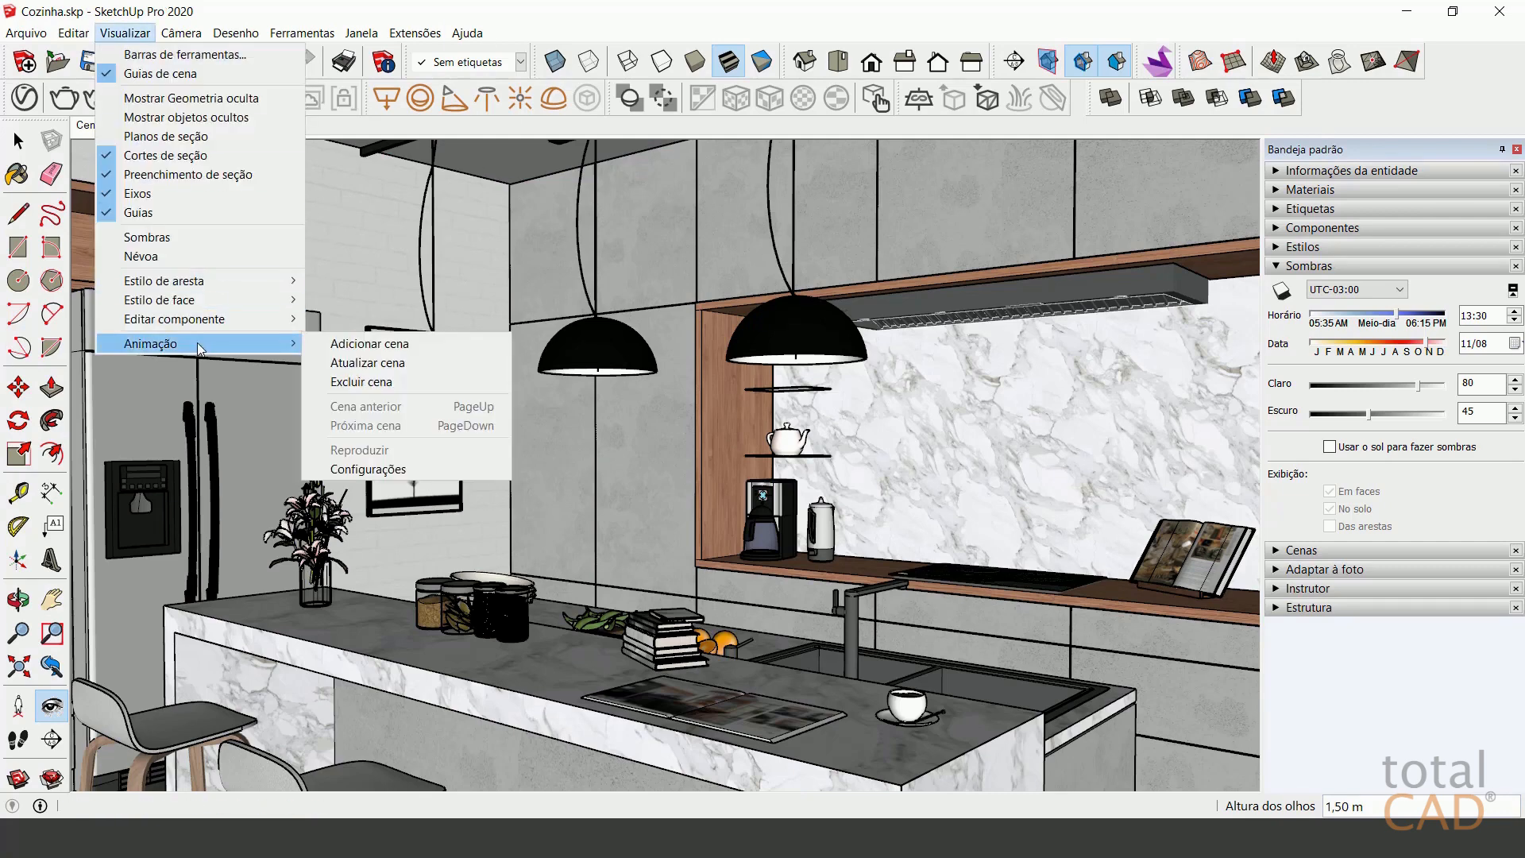
{"action": "left_click", "coordinate": [336, 345]}
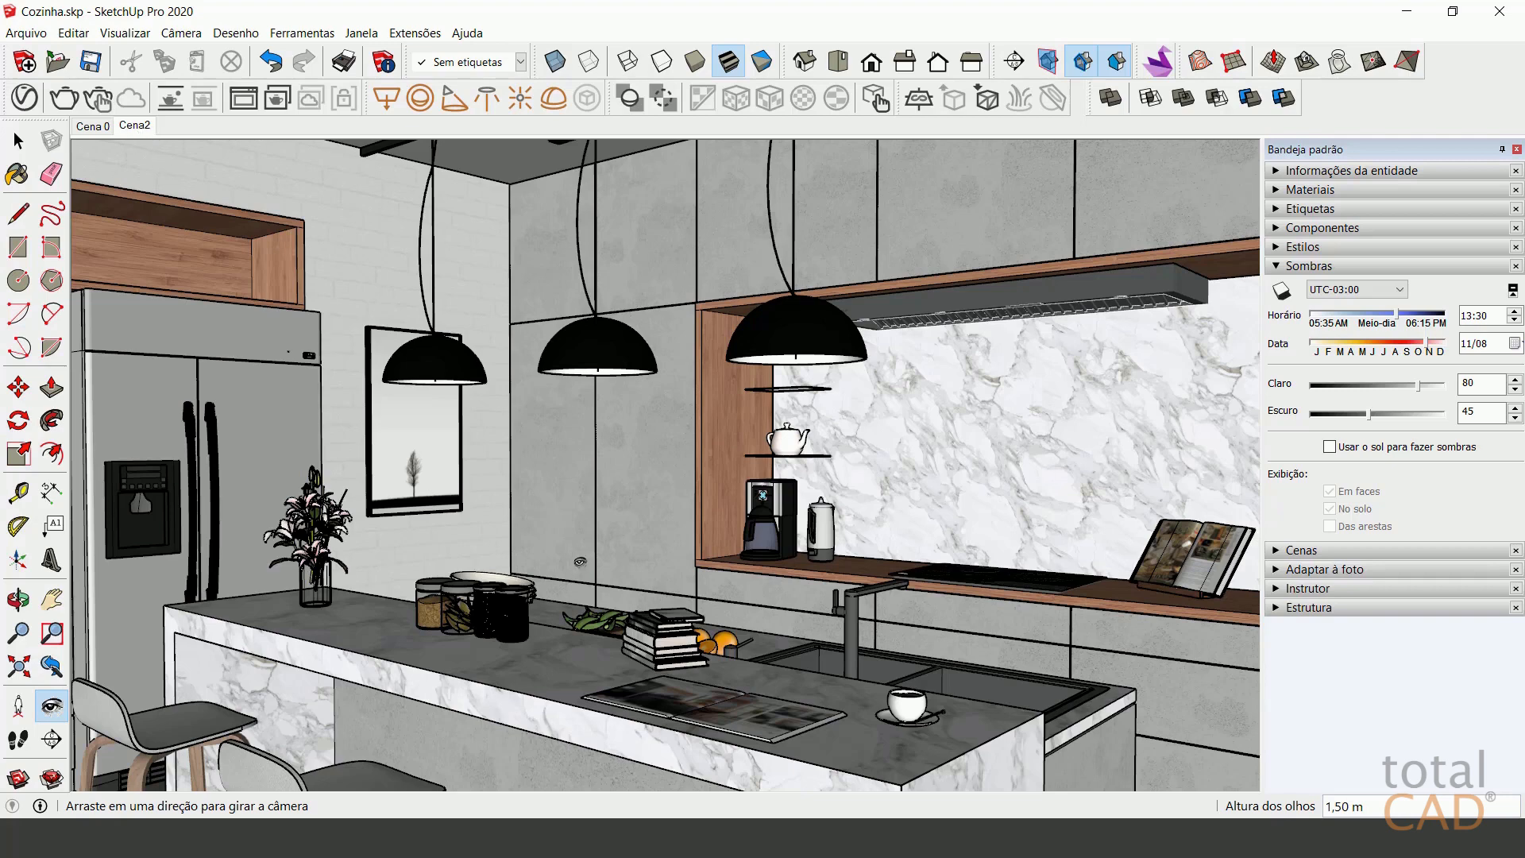
Walk the camera back from the island to frame the stools, the refrigerator and oven, and the full backsplash niche.
{"action": "left_click", "coordinate": [17, 741]}
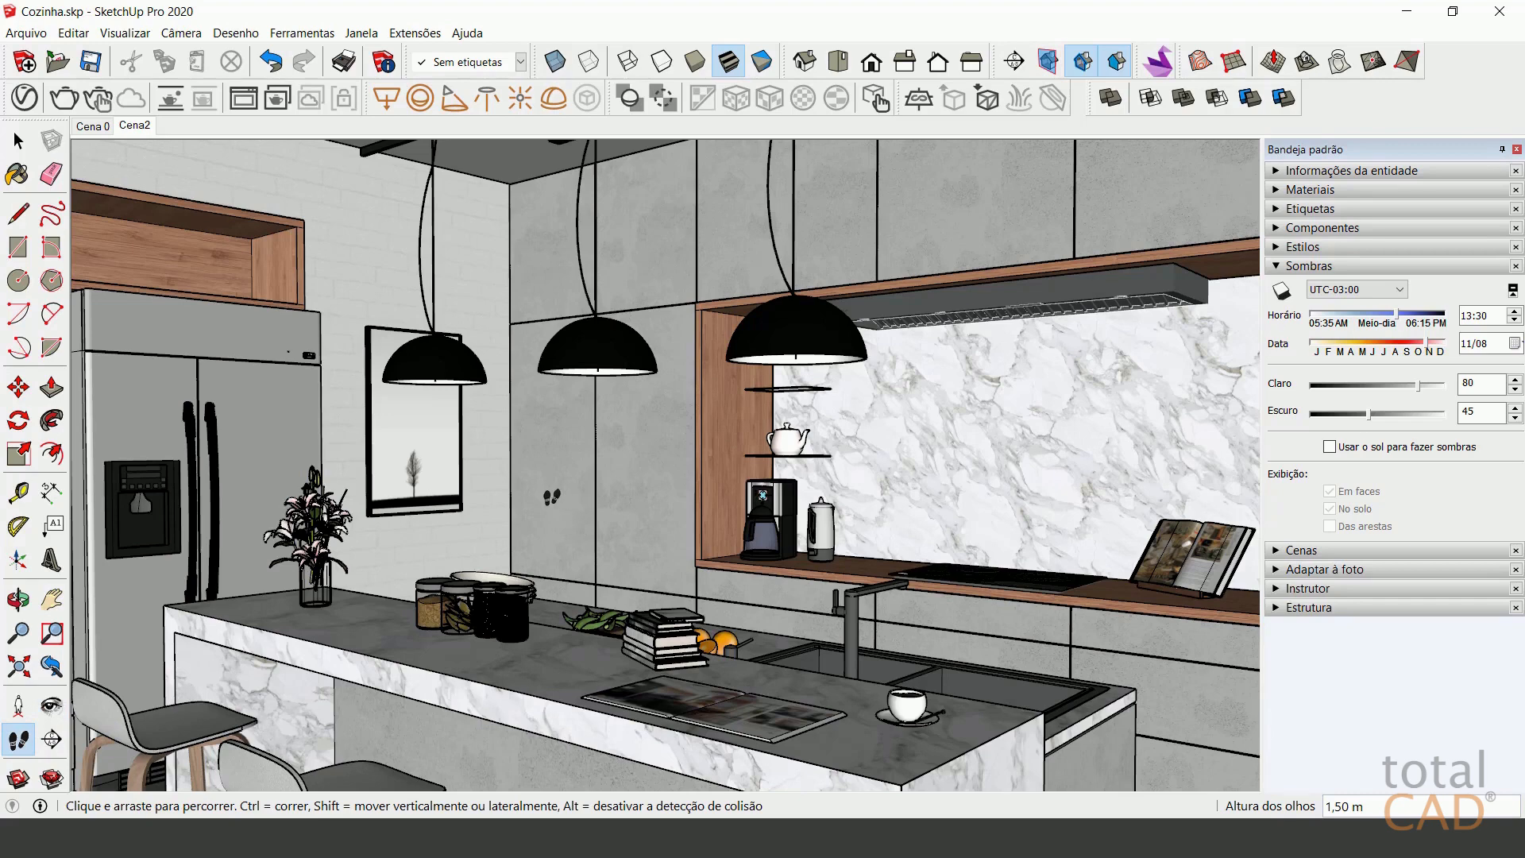
{"action": "left_click_drag", "start_coordinate": [553, 498], "coordinate": [553, 454]}
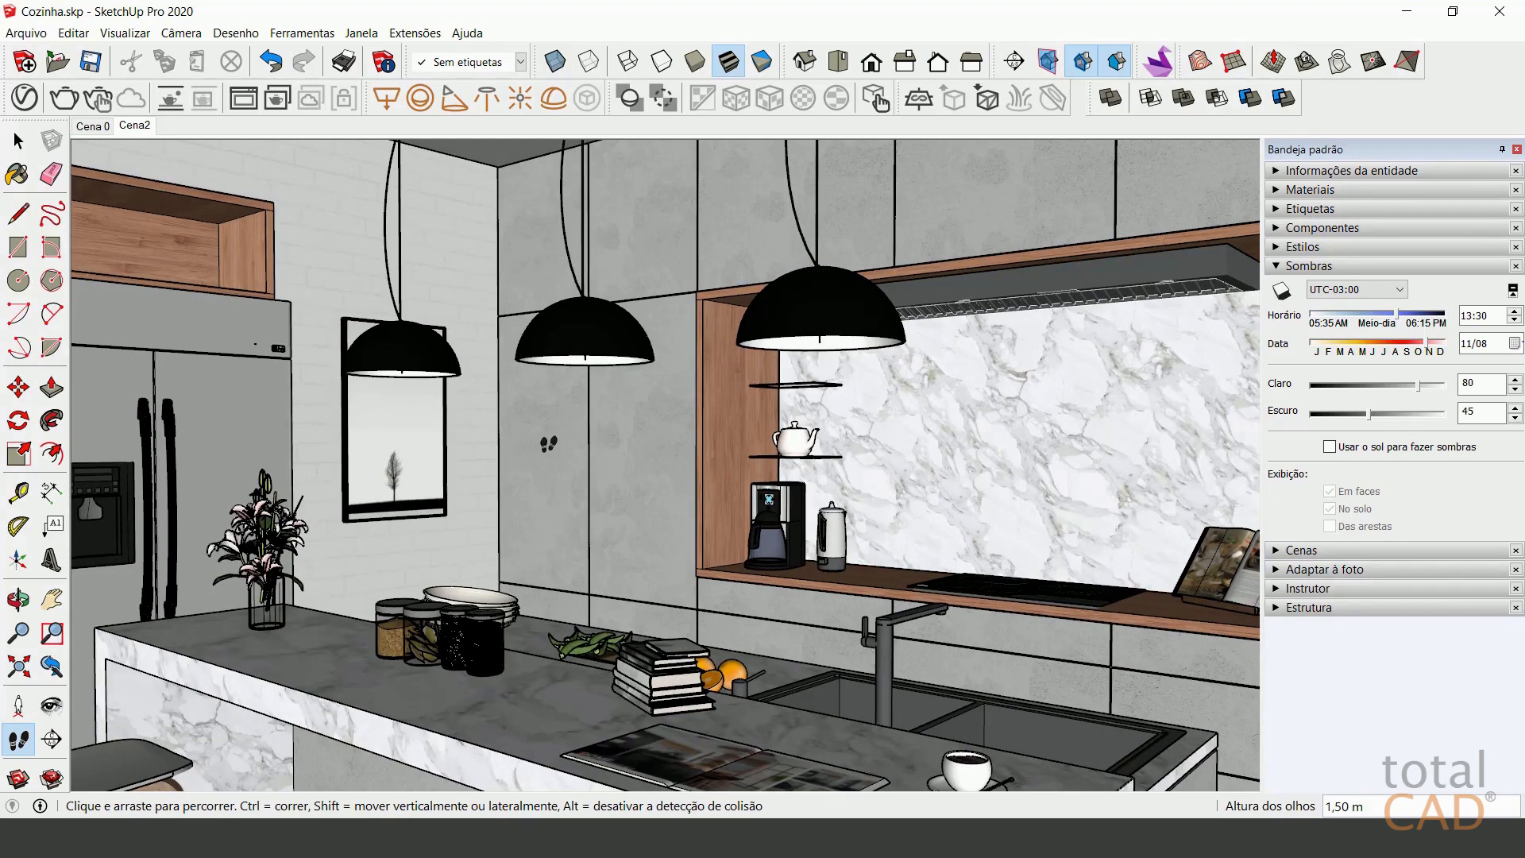
{"action": "mouse_move", "coordinate": [548, 443]}
{"action": "left_mouse_down"}
{"action": "mouse_move", "coordinate": [550, 502]}
{"action": "mouse_move", "coordinate": [530, 529]}
{"action": "mouse_move", "coordinate": [567, 467]}
{"action": "left_mouse_up"}
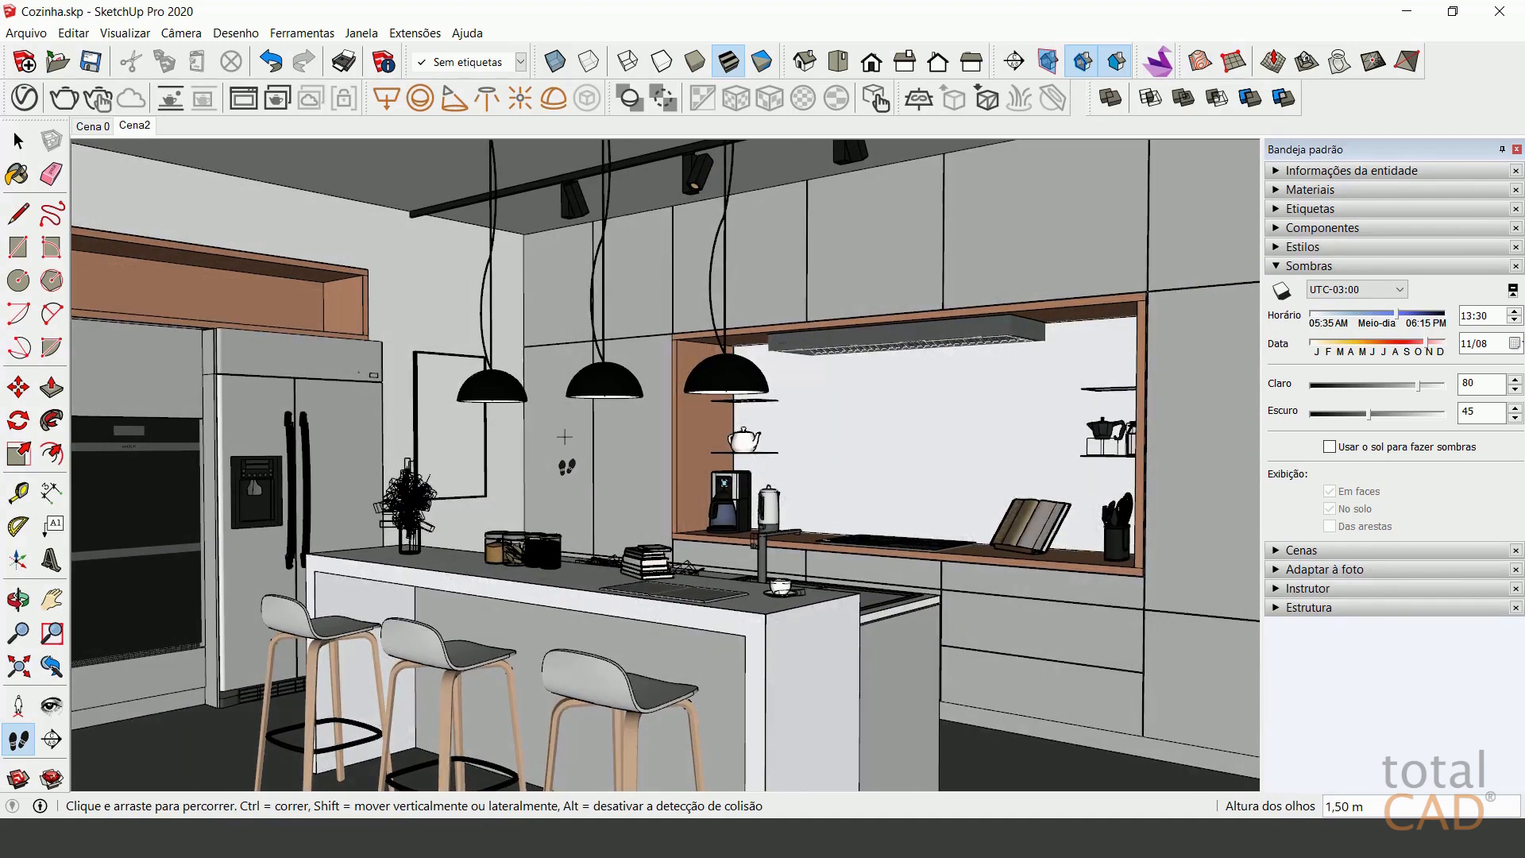
{"action": "left_click_drag", "start_coordinate": [567, 467], "coordinate": [569, 470]}
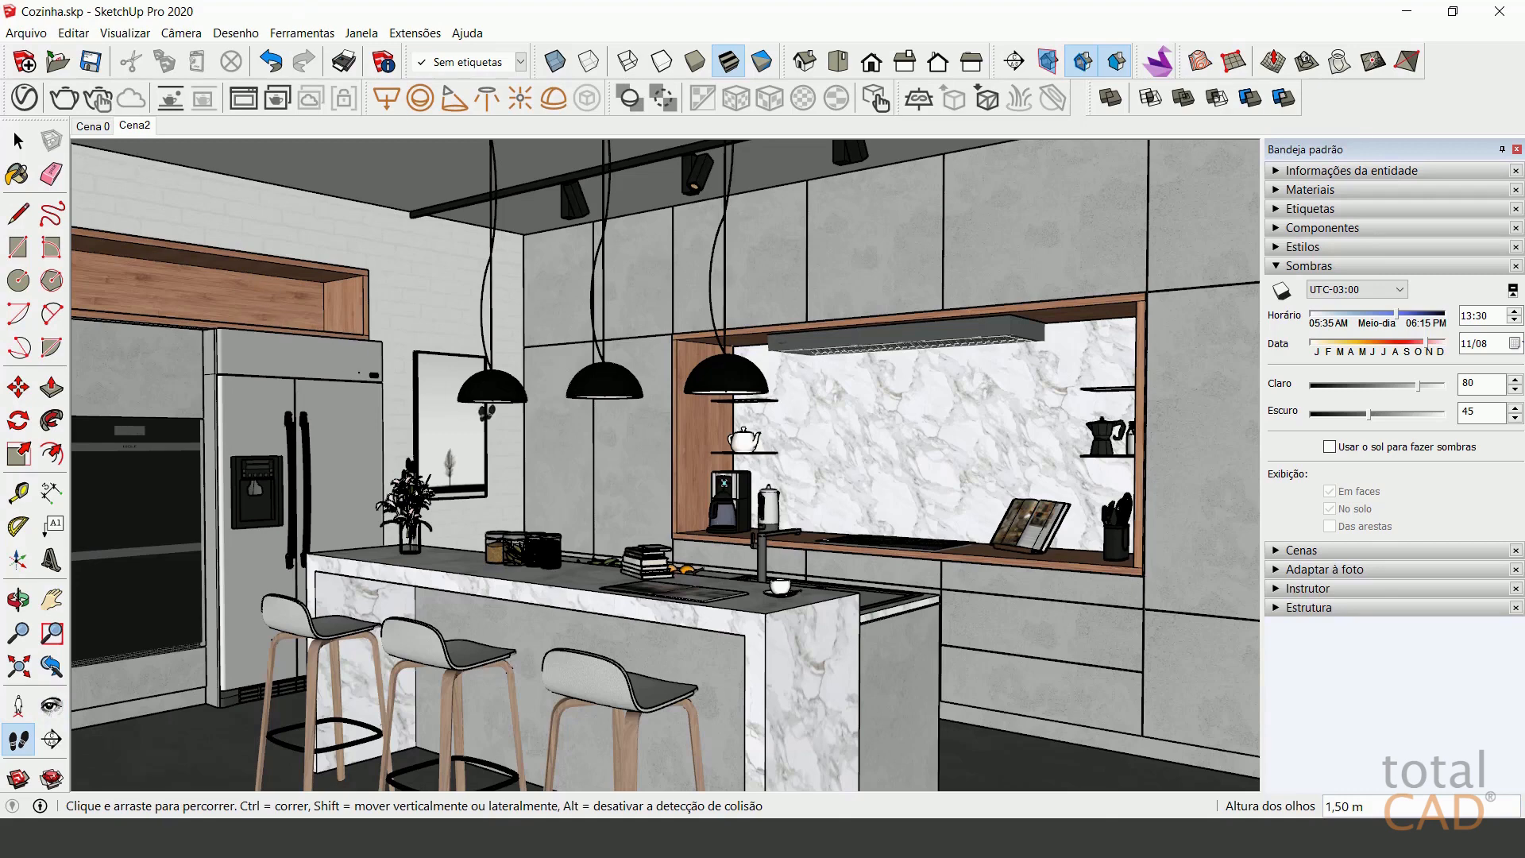
{"action": "mouse_move", "coordinate": [600, 454]}
{"action": "left_mouse_down"}
{"action": "mouse_move", "coordinate": [565, 456]}
{"action": "mouse_move", "coordinate": [627, 450]}
{"action": "left_mouse_up"}
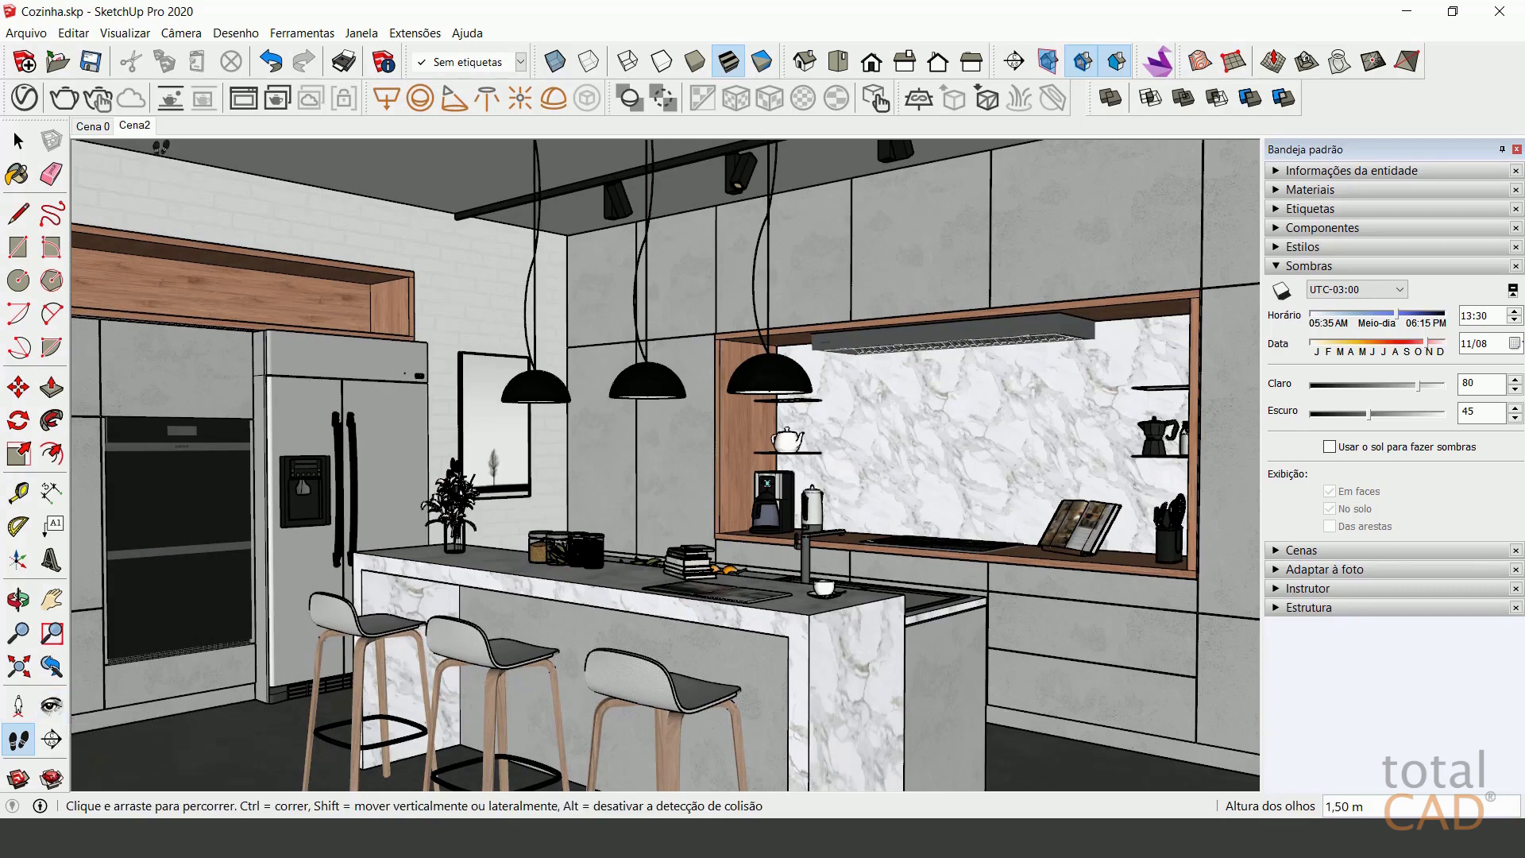
Update scene Cena2 with the current camera view and return to the Select tool.
{"action": "right_click", "coordinate": [137, 129]}
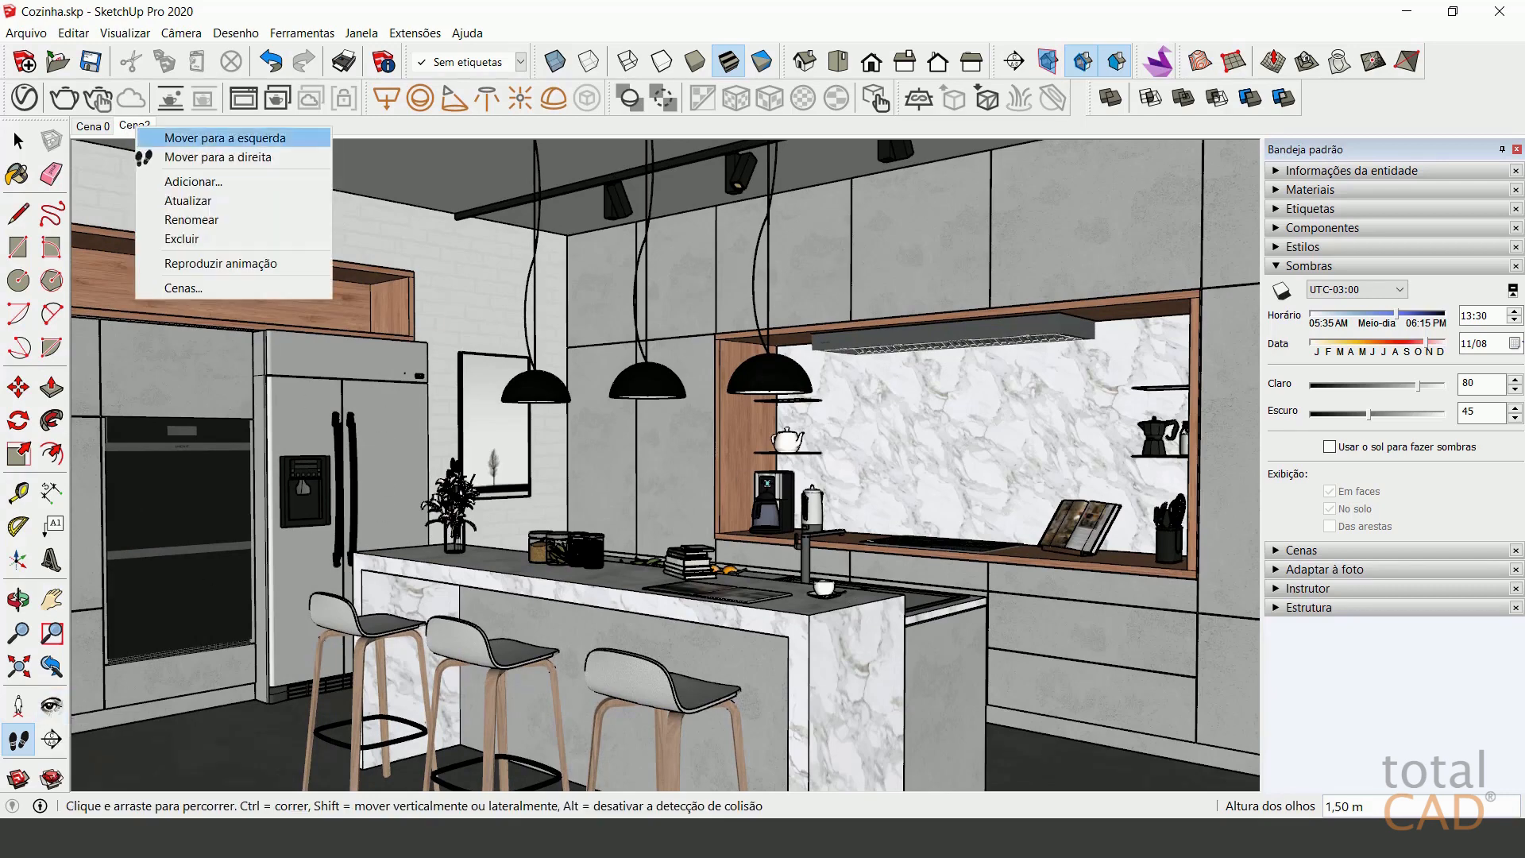
{"action": "left_click", "coordinate": [156, 197]}
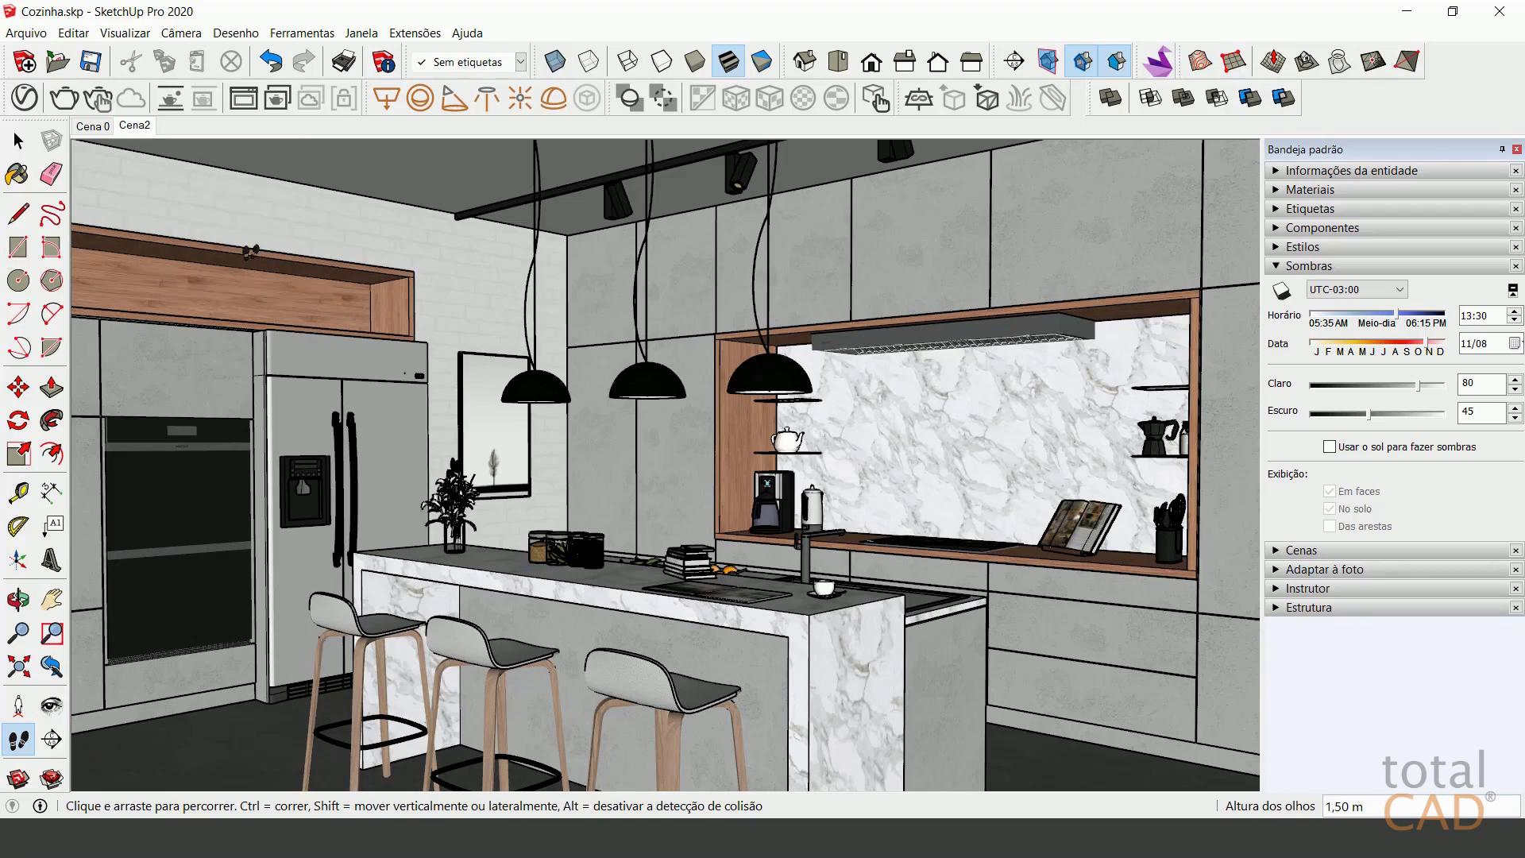
{"action": "left_click", "coordinate": [19, 143]}
{"action": "left_click", "coordinate": [19, 143]}
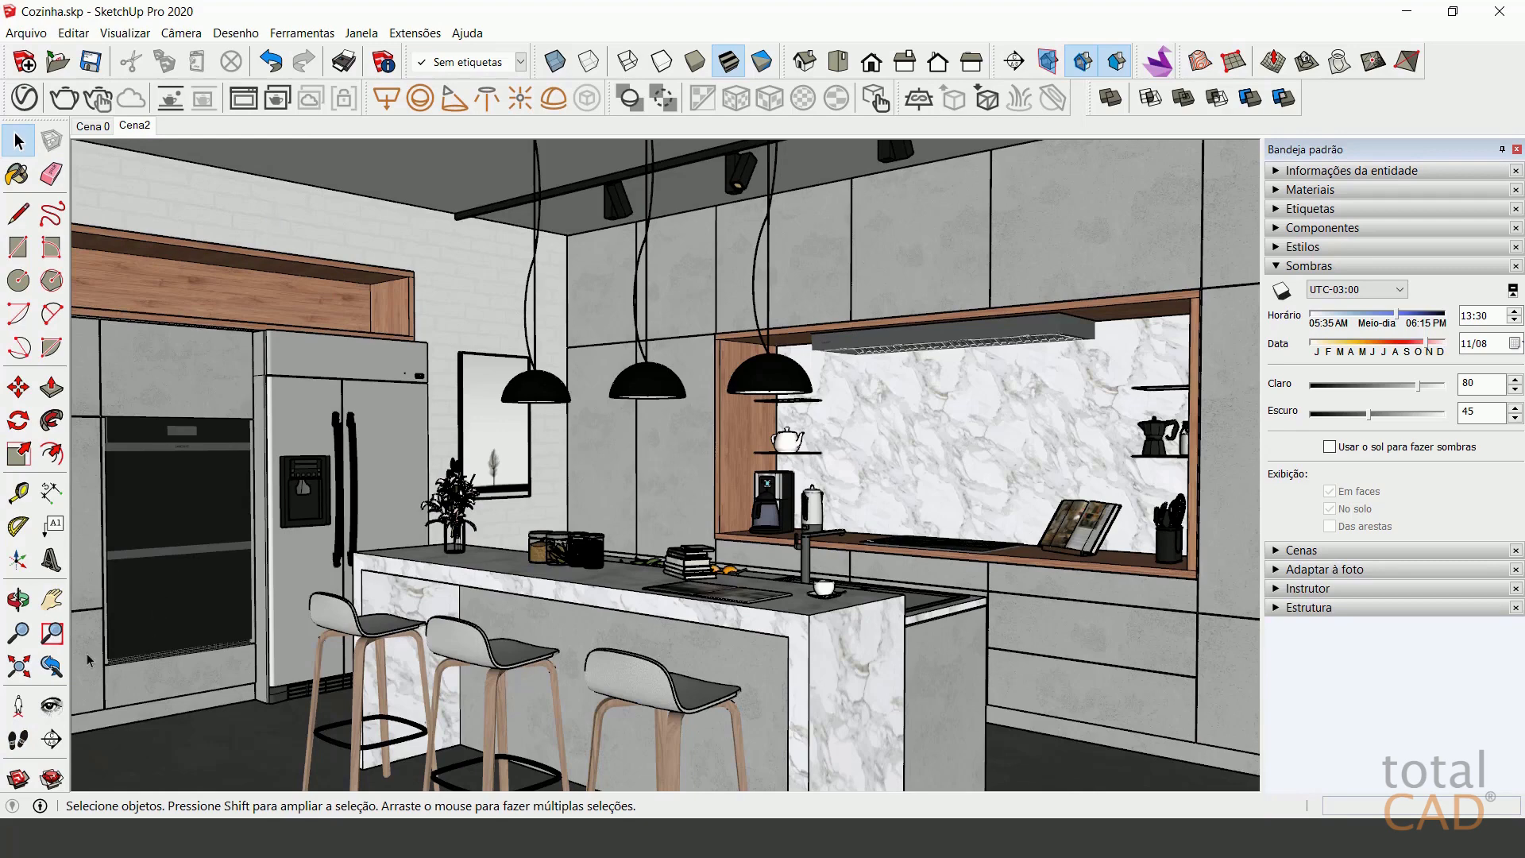
Start the Look Around tool in the Cena2 view to access the camera's eye height.
{"action": "left_click", "coordinate": [51, 705]}
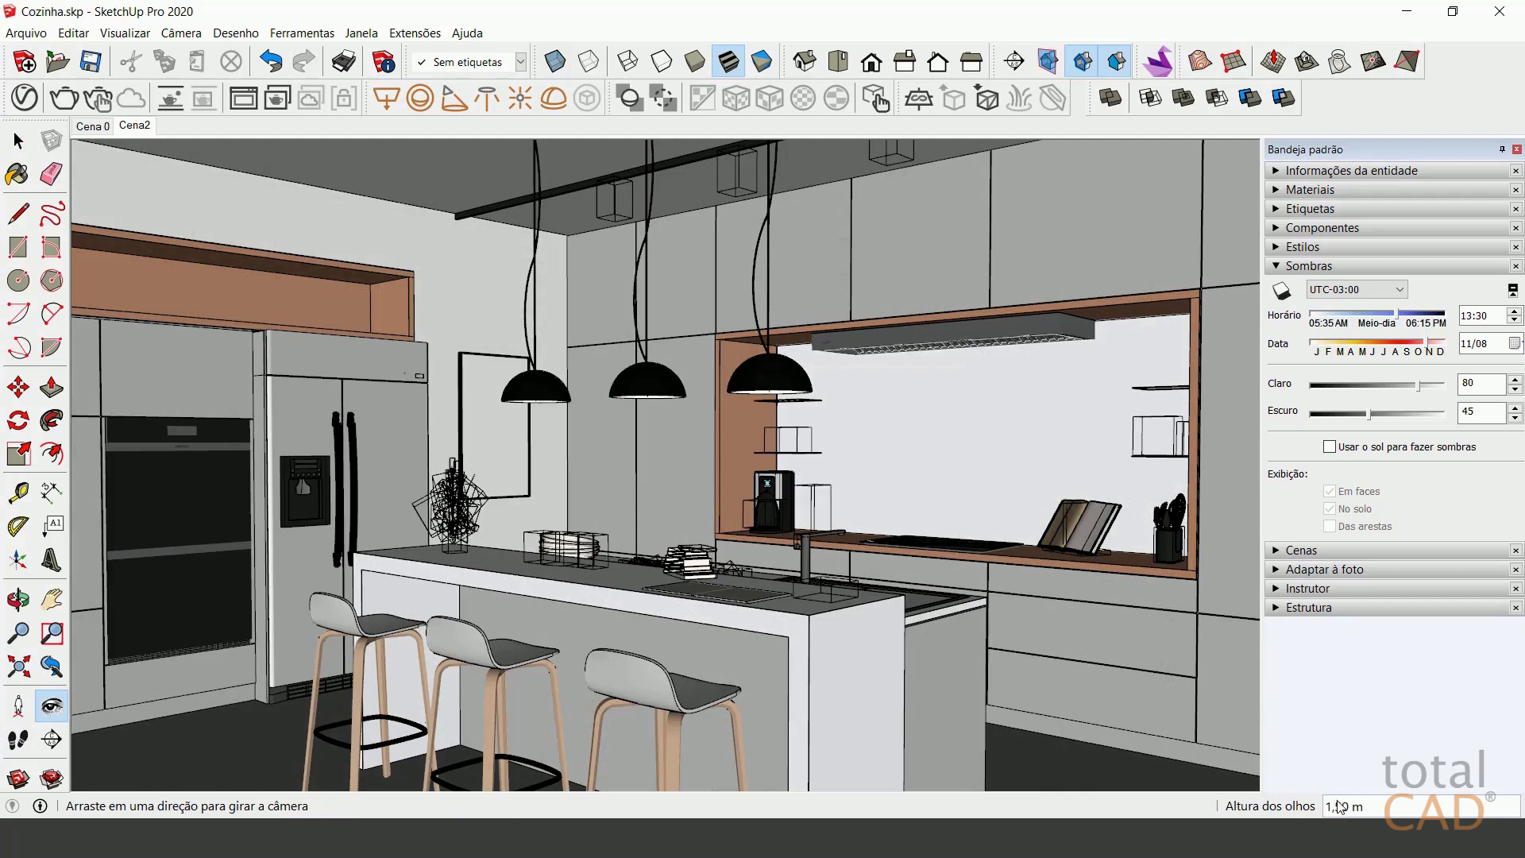